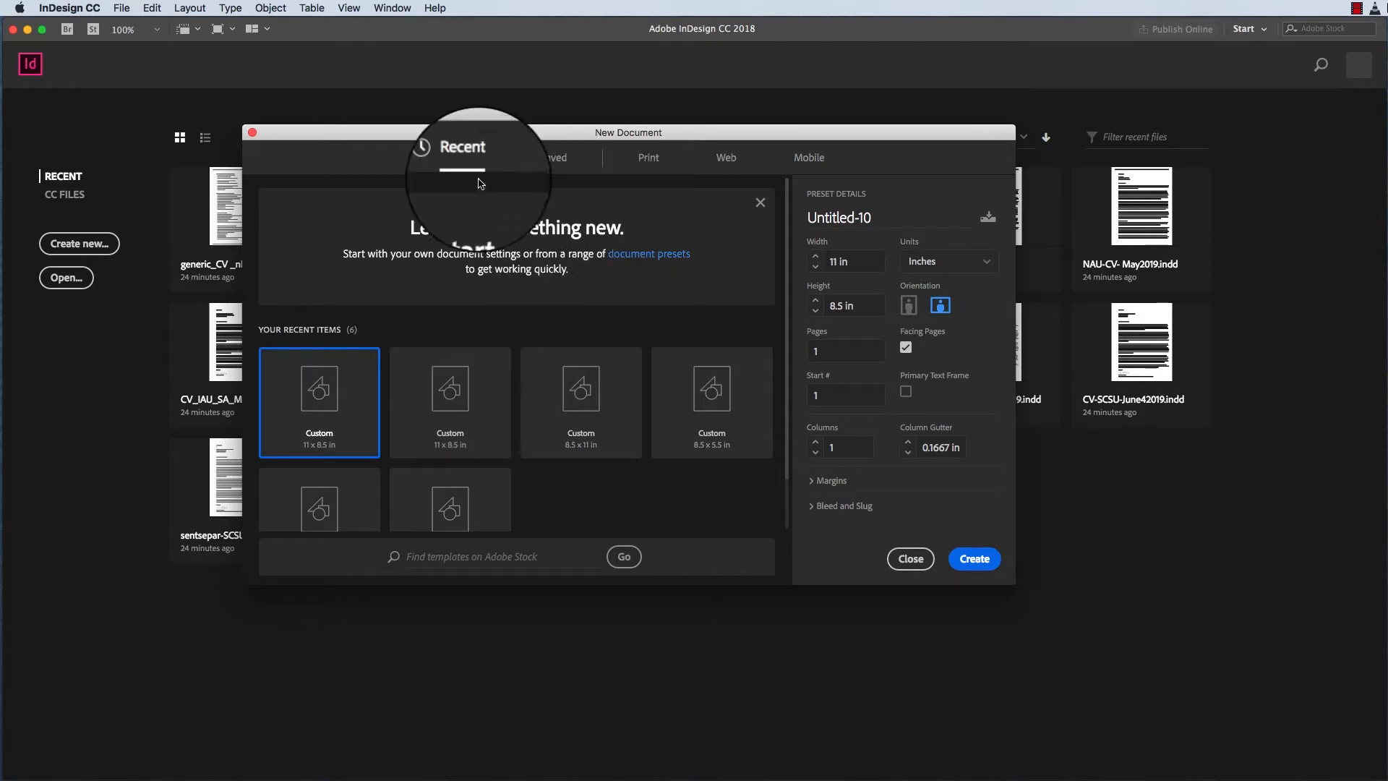
Create a Letter print document in landscape orientation with facing pages off, and show its hidden characters.
{"action": "left_click", "coordinate": [656, 161]}
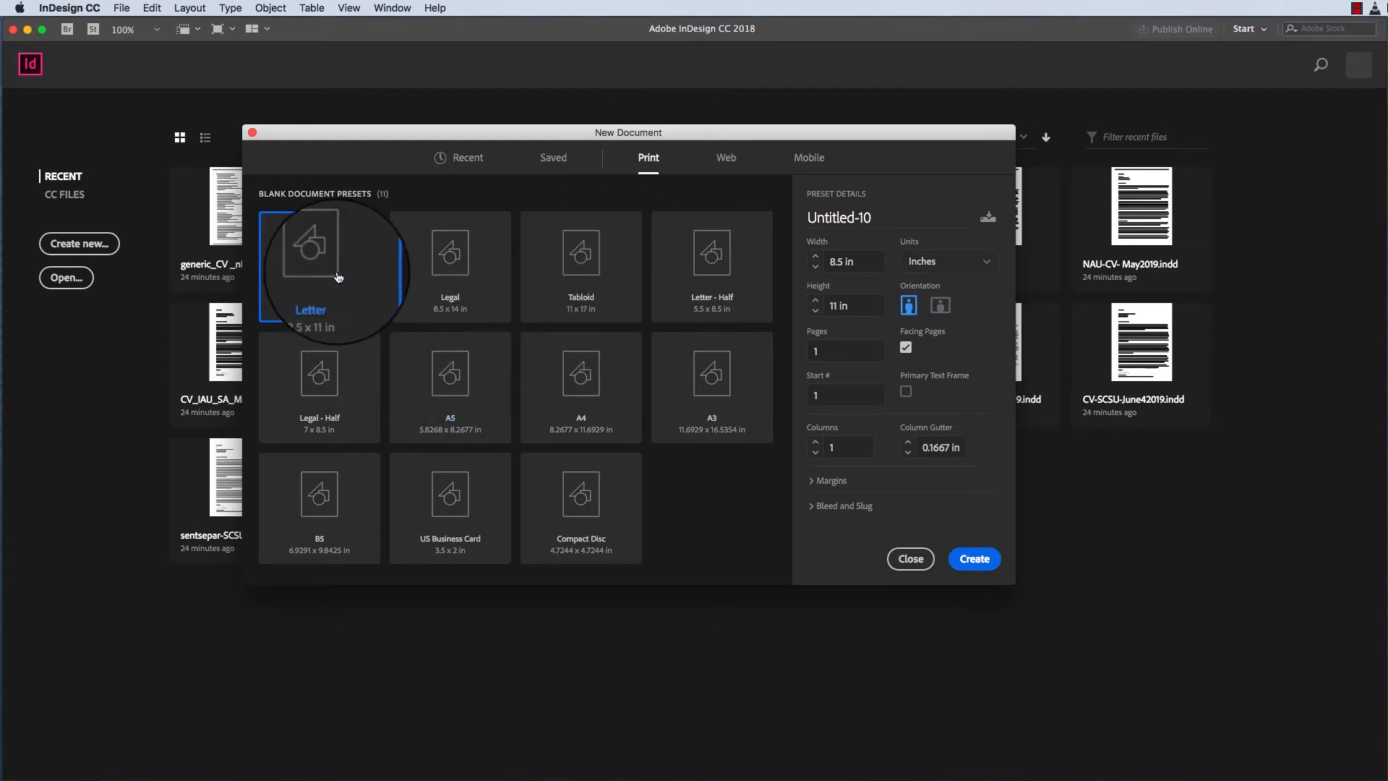
{"action": "left_click", "coordinate": [939, 307]}
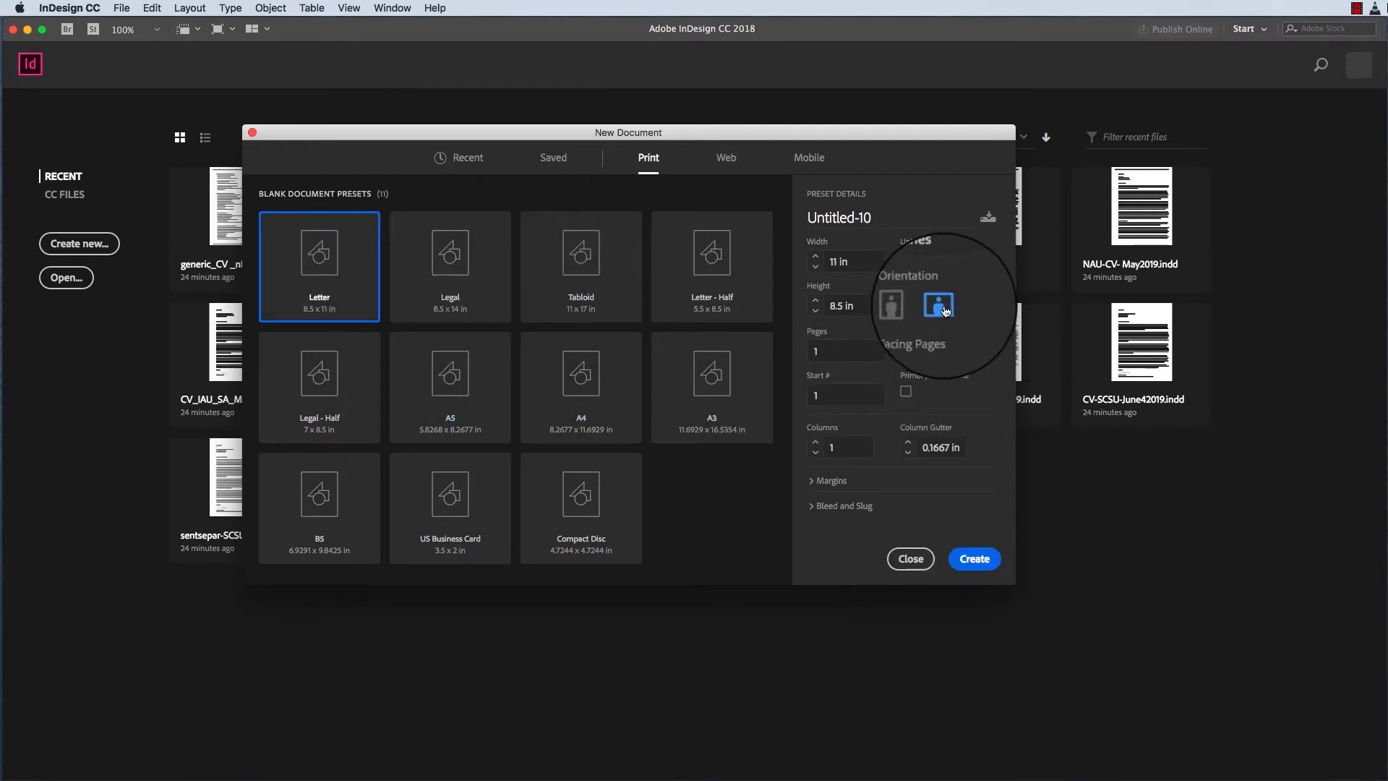
{"action": "left_click", "coordinate": [906, 348]}
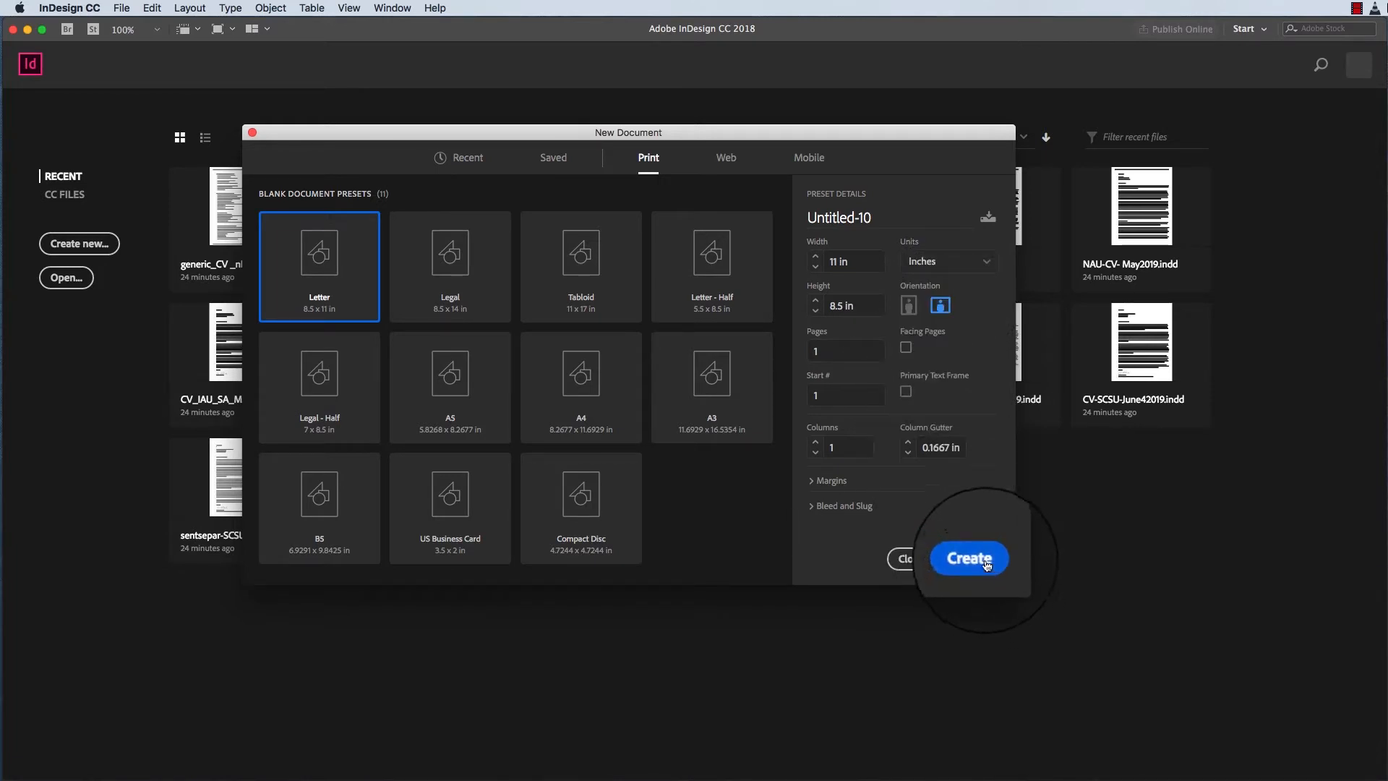
{"action": "left_click", "coordinate": [988, 562]}
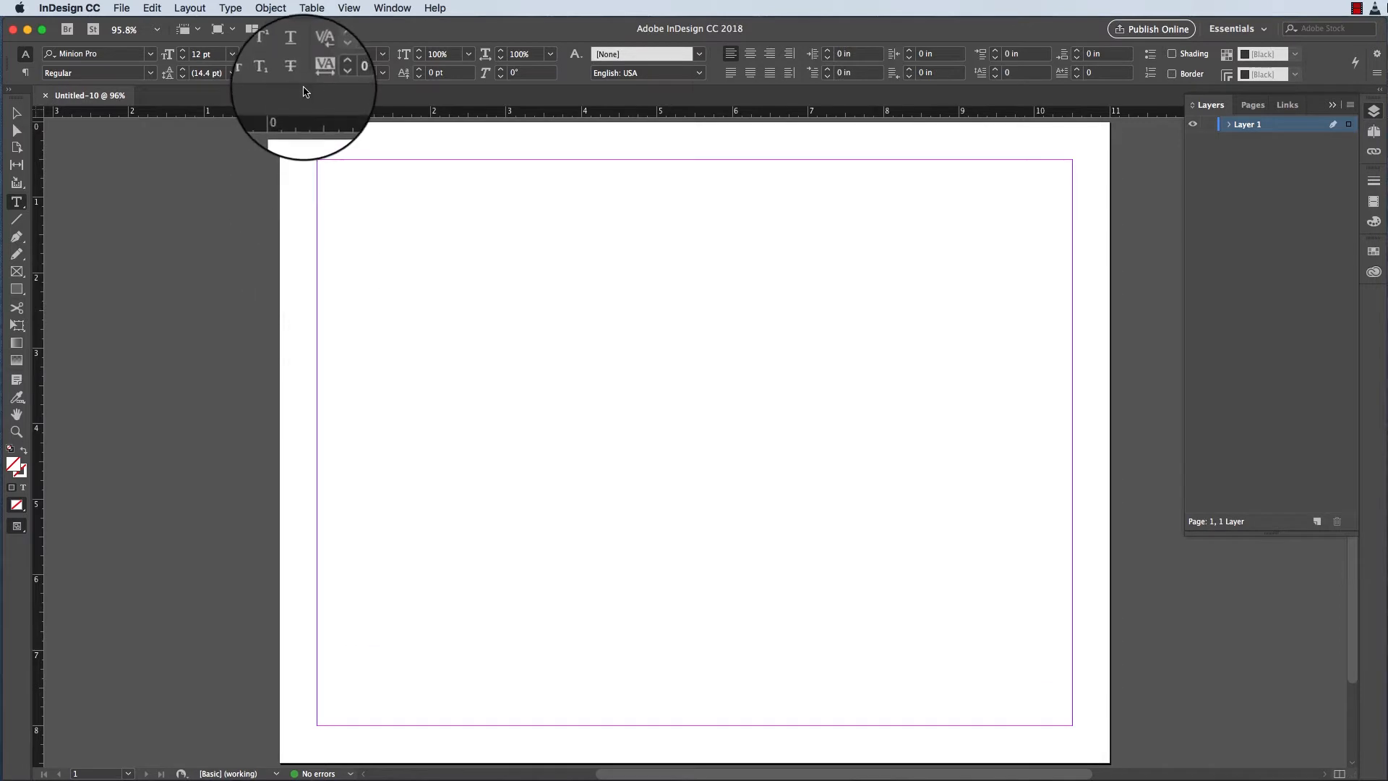
{"action": "left_click", "coordinate": [222, 8]}
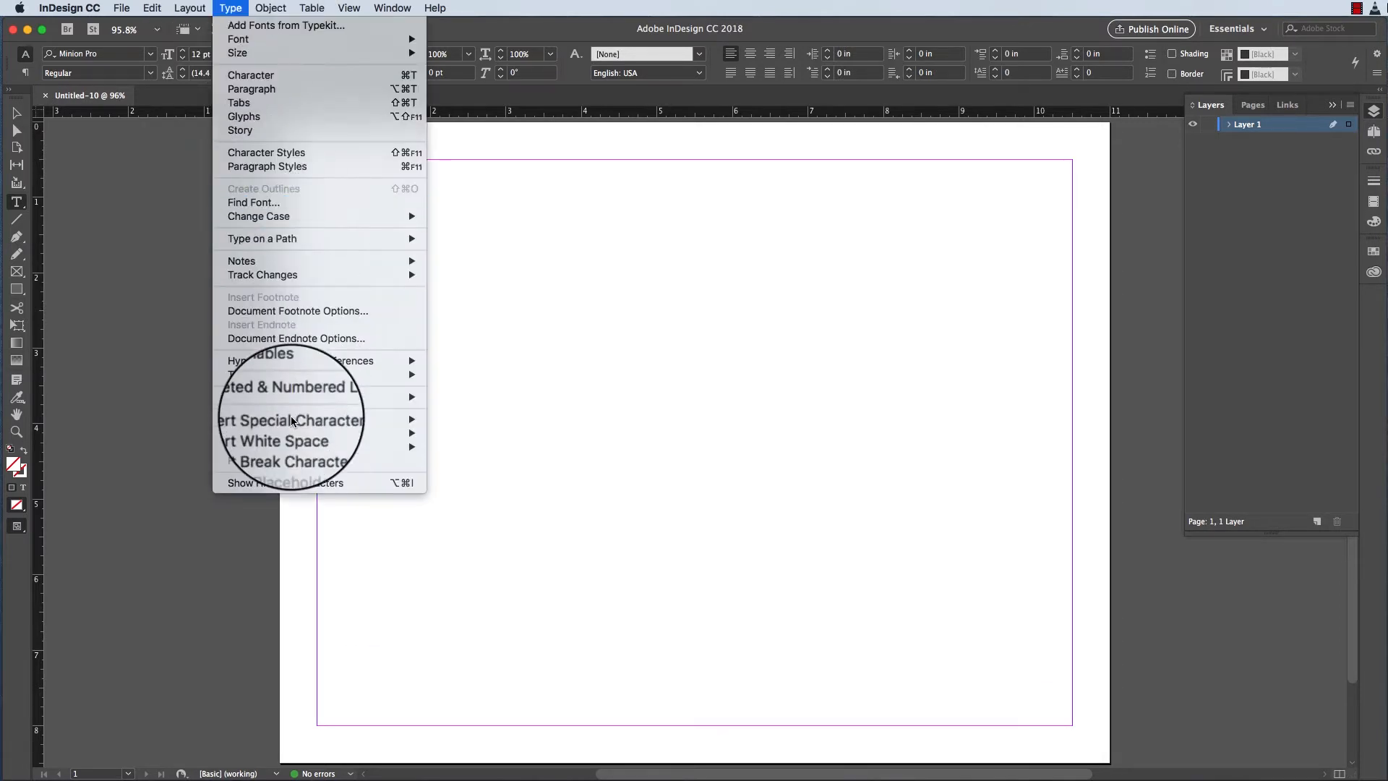
{"action": "left_click", "coordinate": [293, 481]}
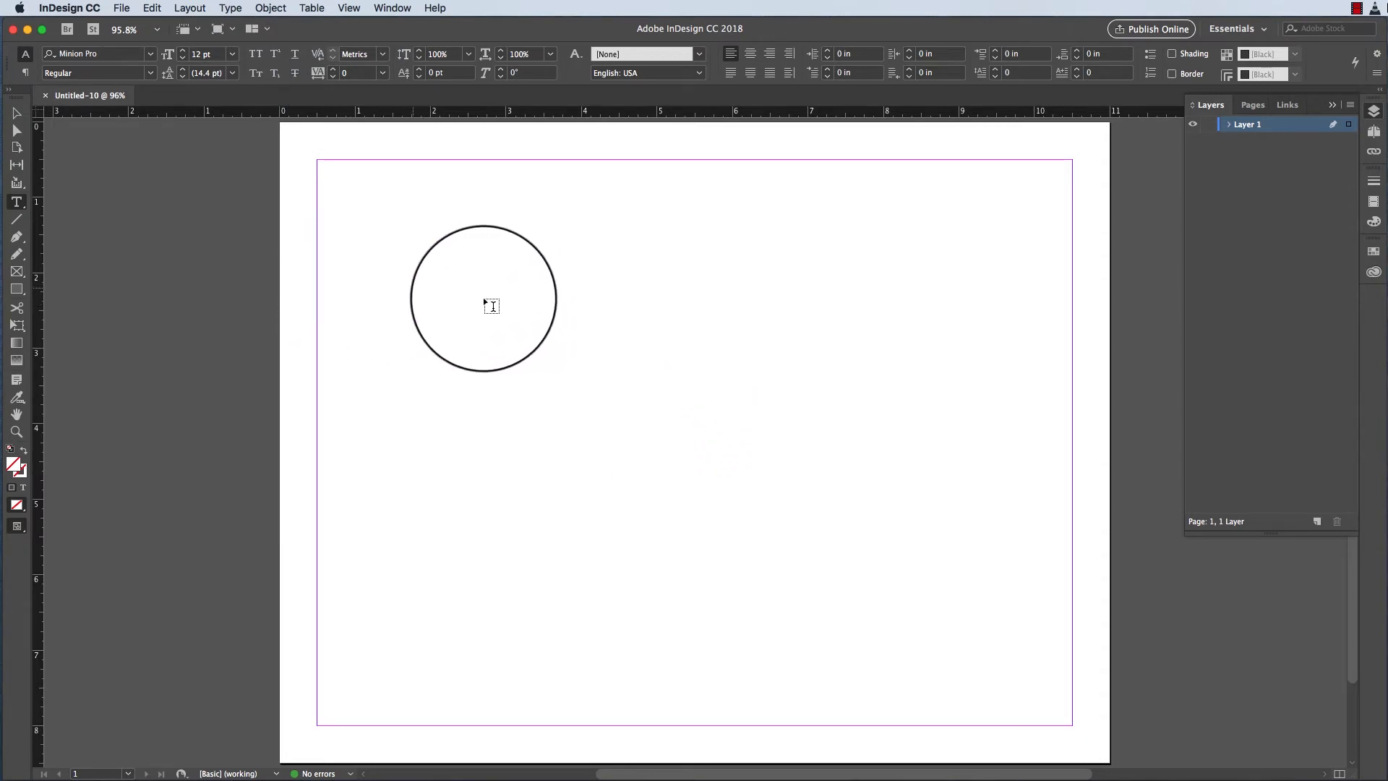
Draw a text frame about 10 in wide and 2.75 in high between the side margins and paste the employee list into it.
{"action": "left_click", "coordinate": [17, 202]}
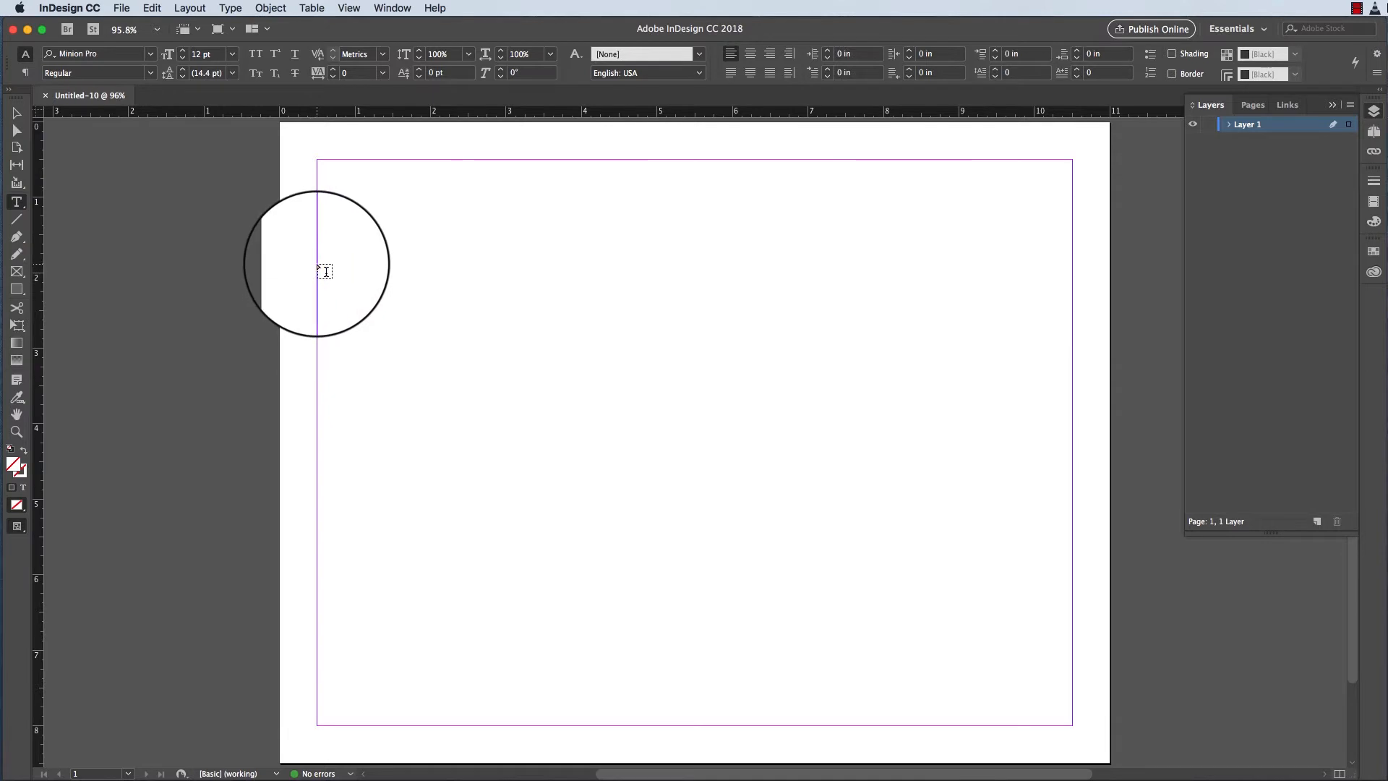
{"action": "left_click_drag", "start_coordinate": [318, 266], "coordinate": [1072, 472]}
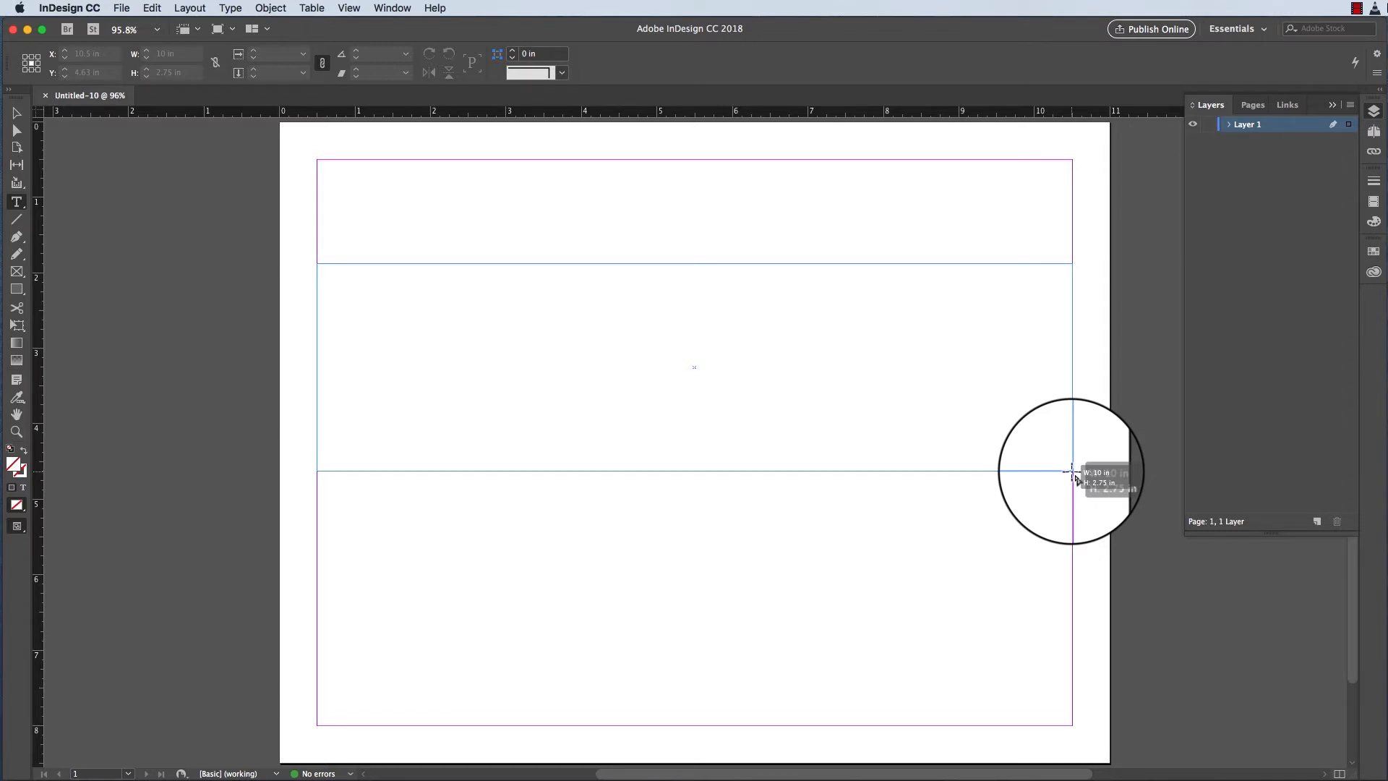
{"action": "left_click_drag", "start_coordinate": [1072, 471], "coordinate": [1073, 472]}
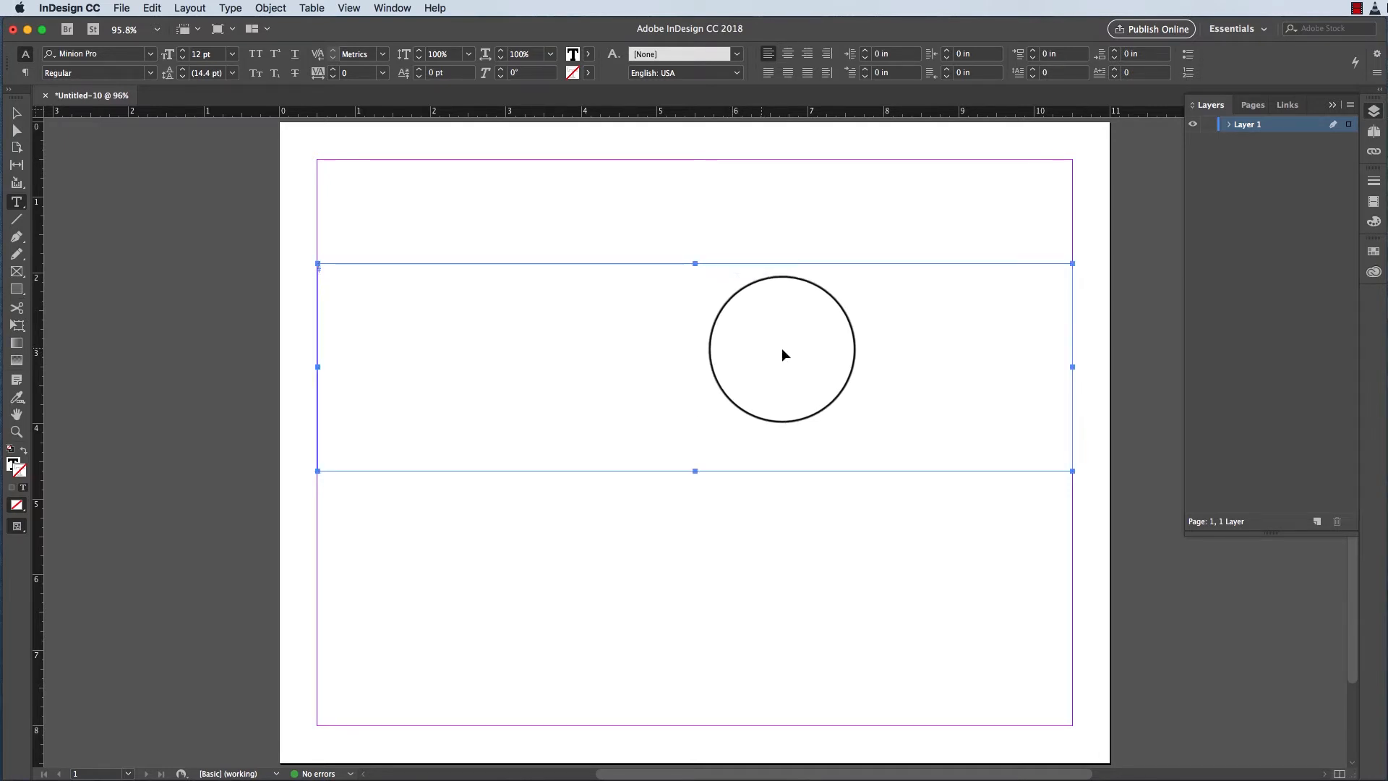
{"action": "key", "text": "super+v"}
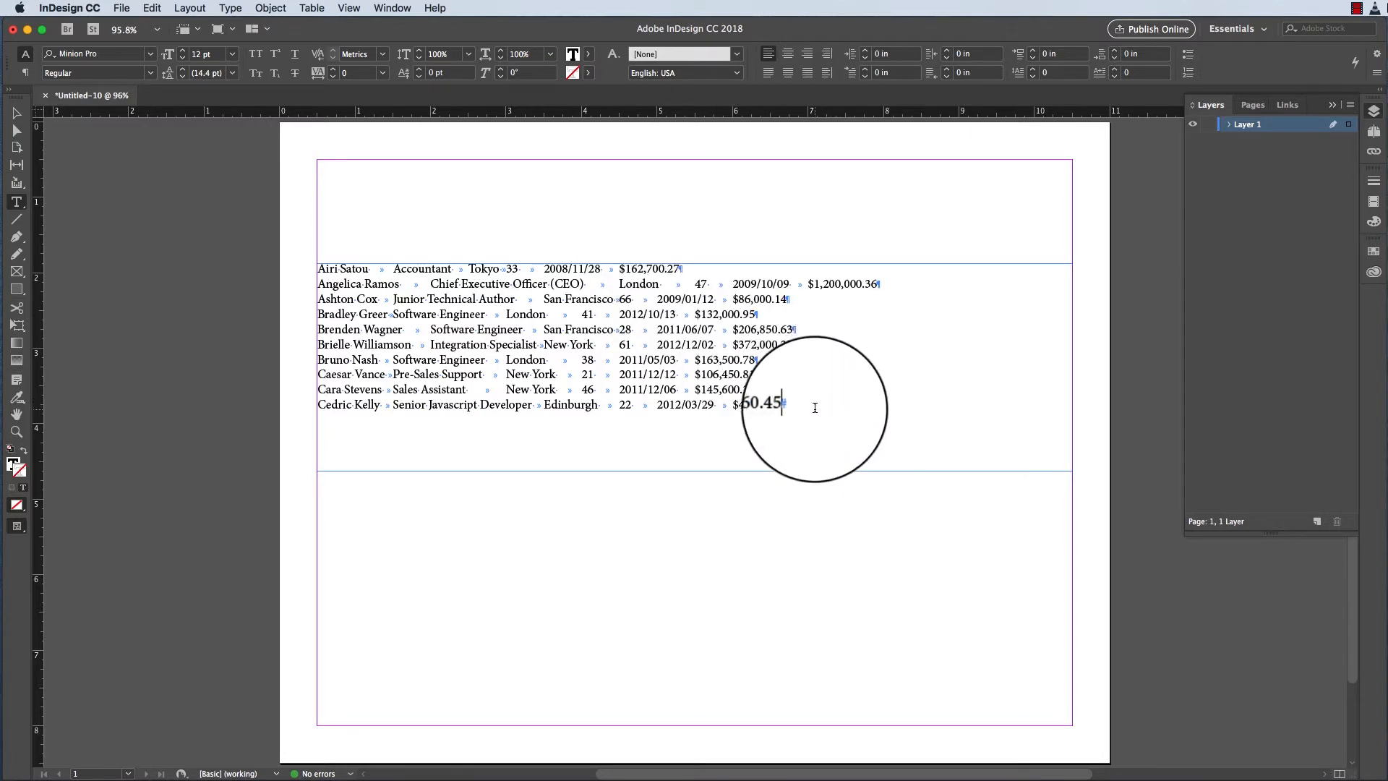
Select the whole employee list, show the Tabs ruler and snap it into position above the text frame.
{"action": "left_click_drag", "start_coordinate": [814, 405], "coordinate": [298, 272]}
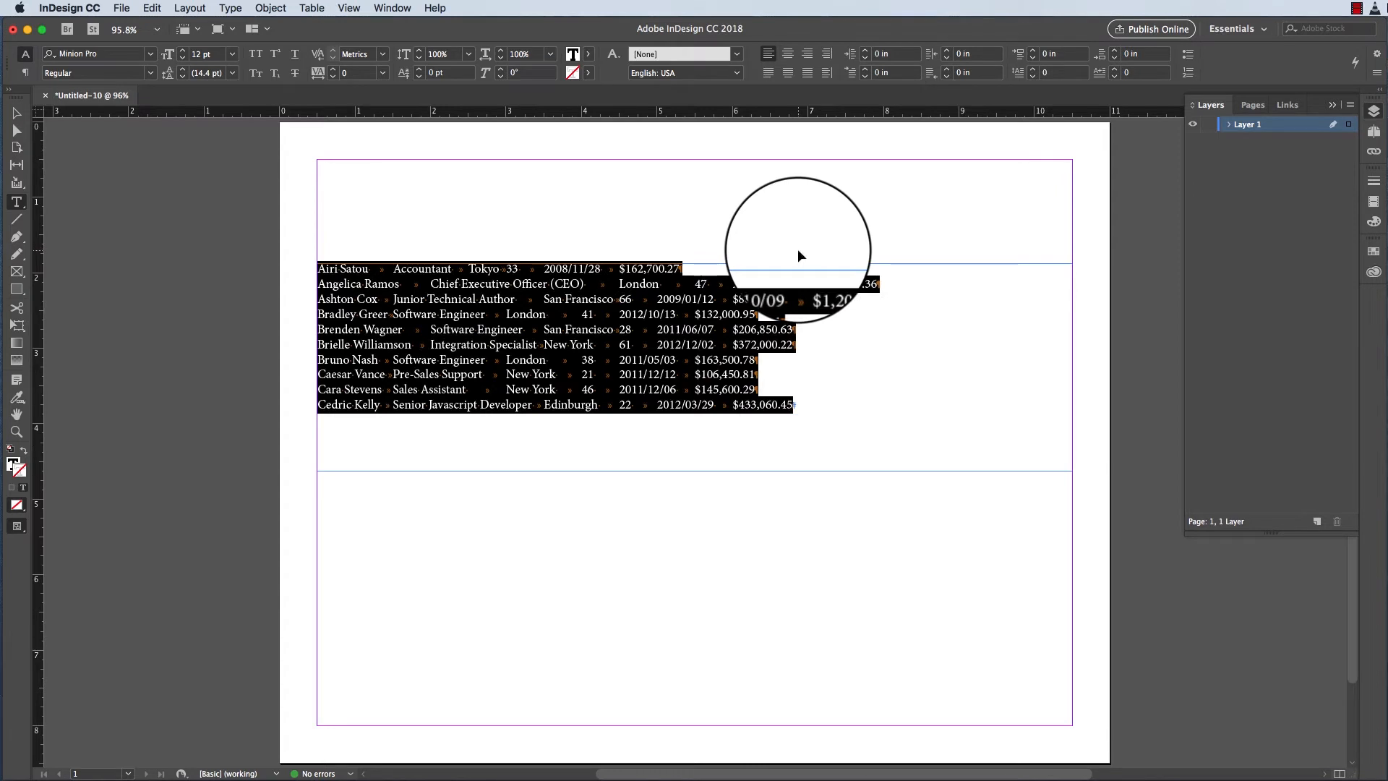
{"action": "key", "text": "super+shift+t"}
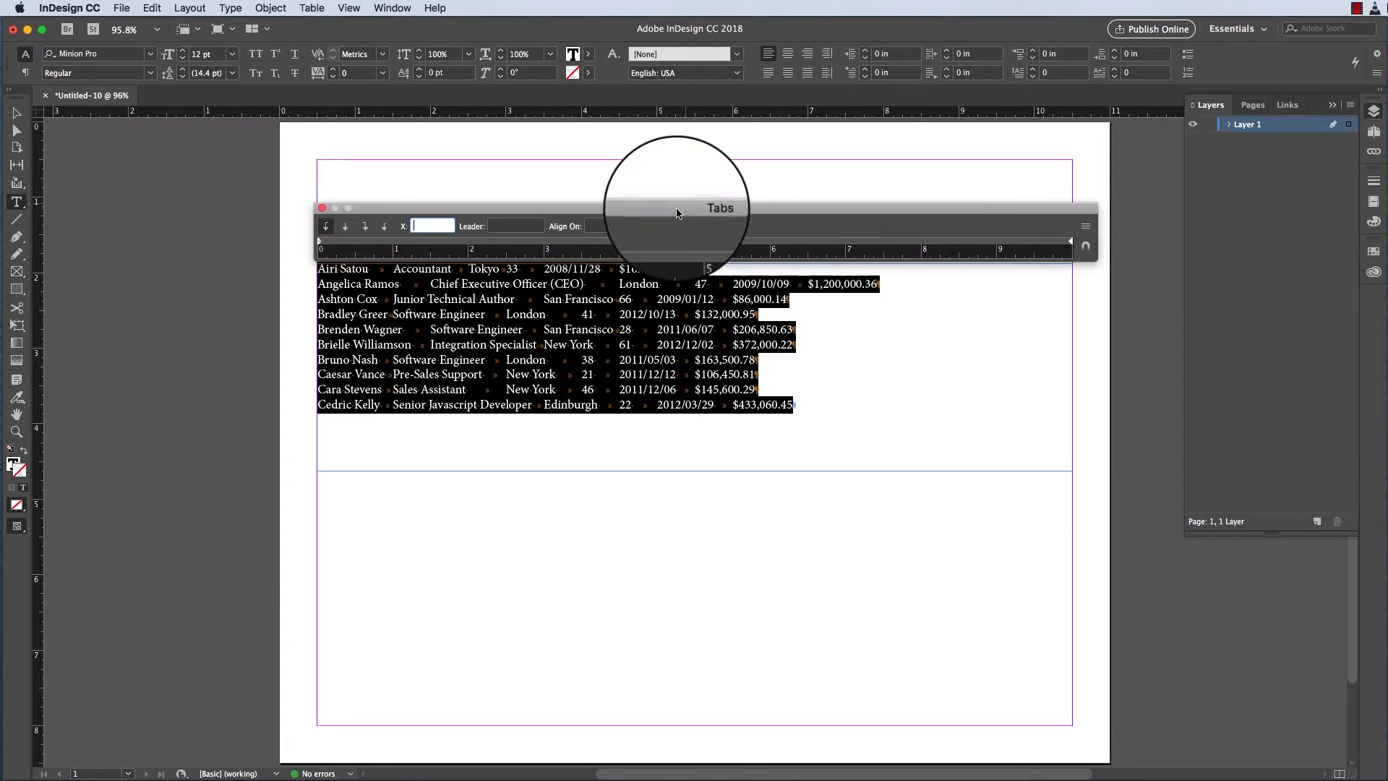
{"action": "mouse_move", "coordinate": [667, 210]}
{"action": "left_mouse_down"}
{"action": "mouse_move", "coordinate": [658, 138]}
{"action": "mouse_move", "coordinate": [578, 174]}
{"action": "mouse_move", "coordinate": [463, 147]}
{"action": "mouse_move", "coordinate": [832, 380]}
{"action": "mouse_move", "coordinate": [590, 470]}
{"action": "mouse_move", "coordinate": [717, 354]}
{"action": "mouse_move", "coordinate": [675, 189]}
{"action": "mouse_move", "coordinate": [679, 214]}
{"action": "left_mouse_up"}
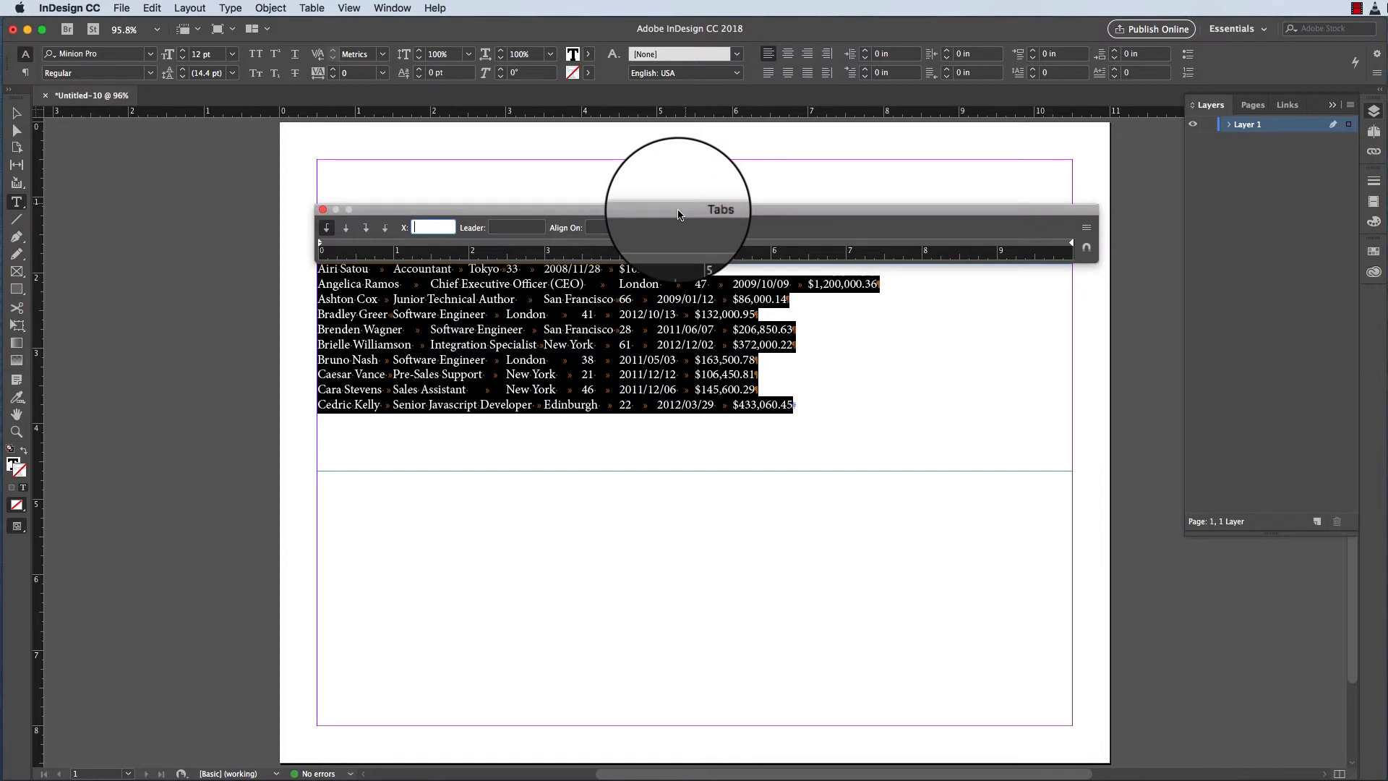
{"action": "mouse_move", "coordinate": [590, 210]}
{"action": "left_mouse_down"}
{"action": "mouse_move", "coordinate": [587, 159]}
{"action": "mouse_move", "coordinate": [573, 155]}
{"action": "mouse_move", "coordinate": [593, 208]}
{"action": "left_mouse_up"}
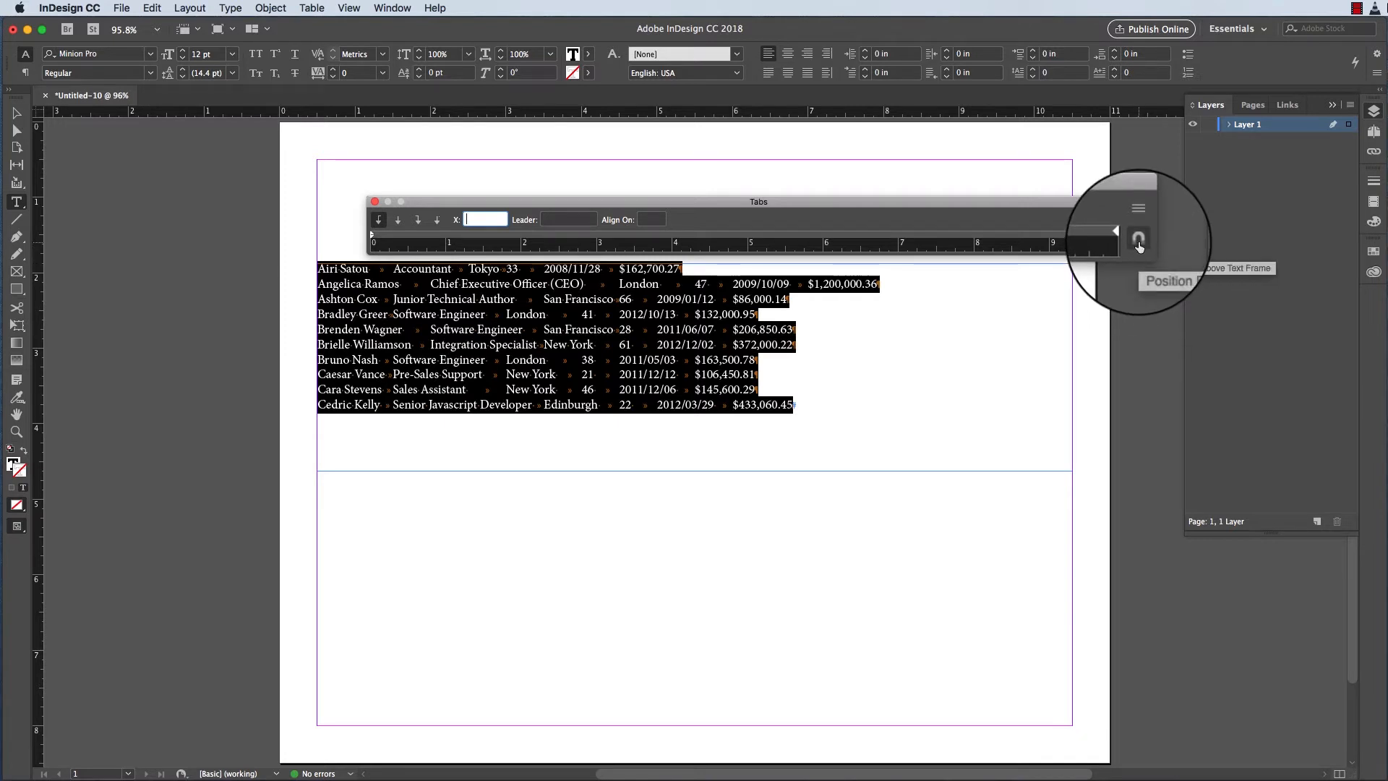
{"action": "left_click", "coordinate": [1139, 243]}
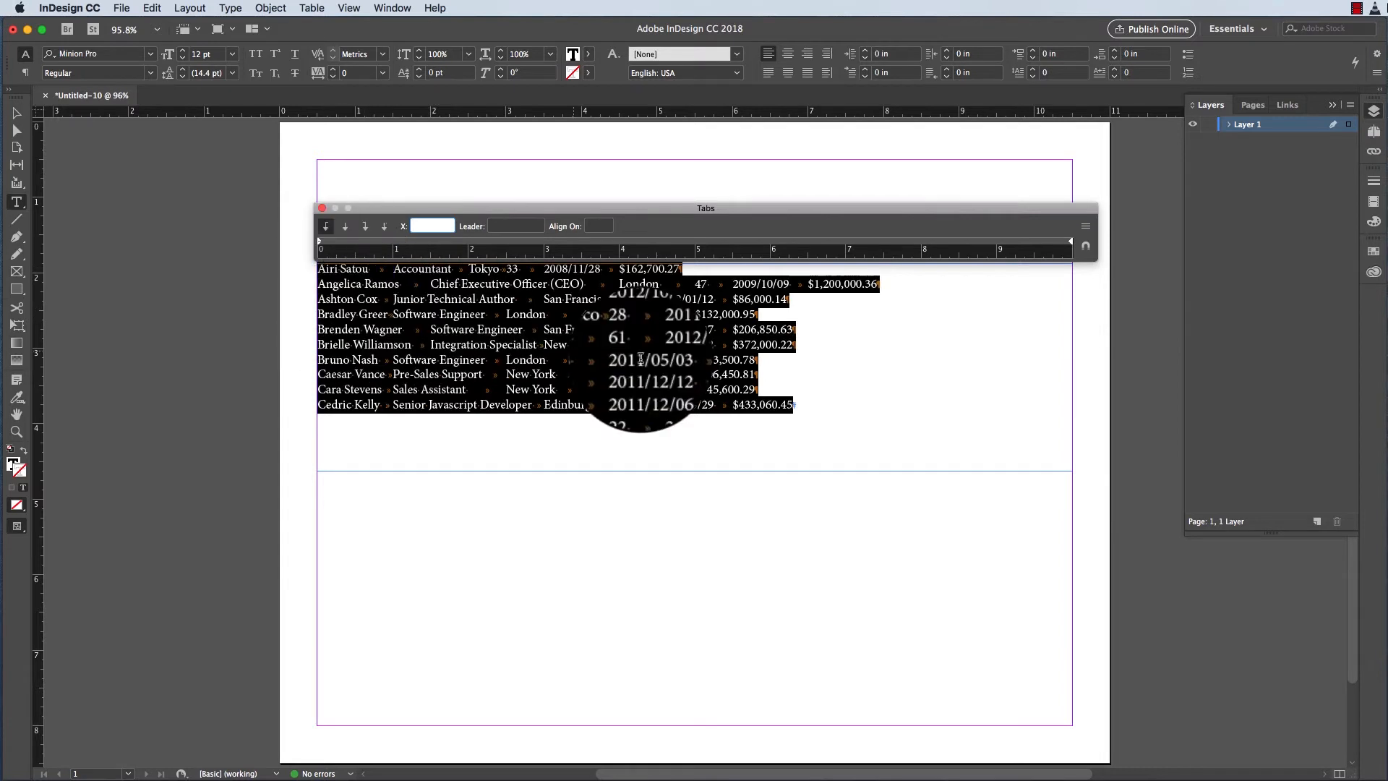
{"action": "left_click_drag", "start_coordinate": [615, 214], "coordinate": [630, 212]}
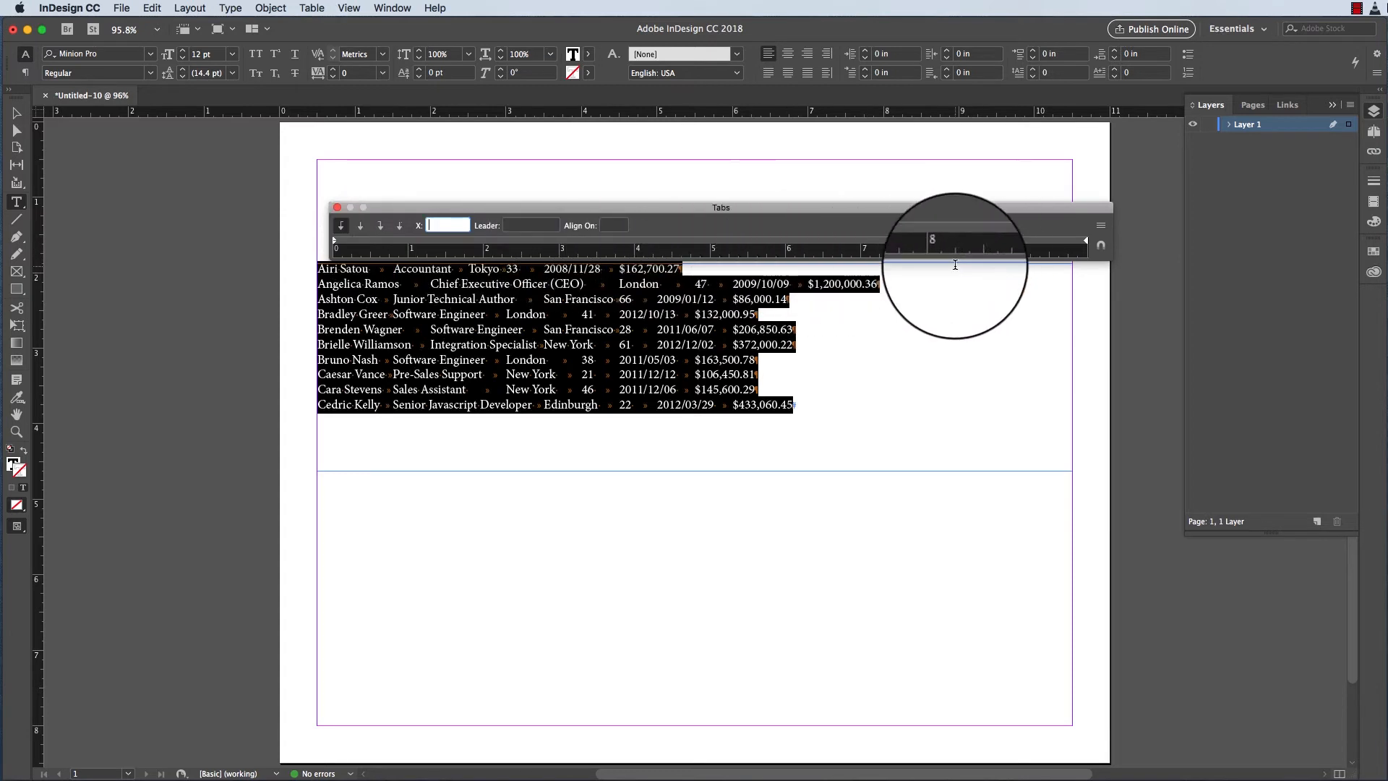
{"action": "left_click", "coordinate": [1102, 247]}
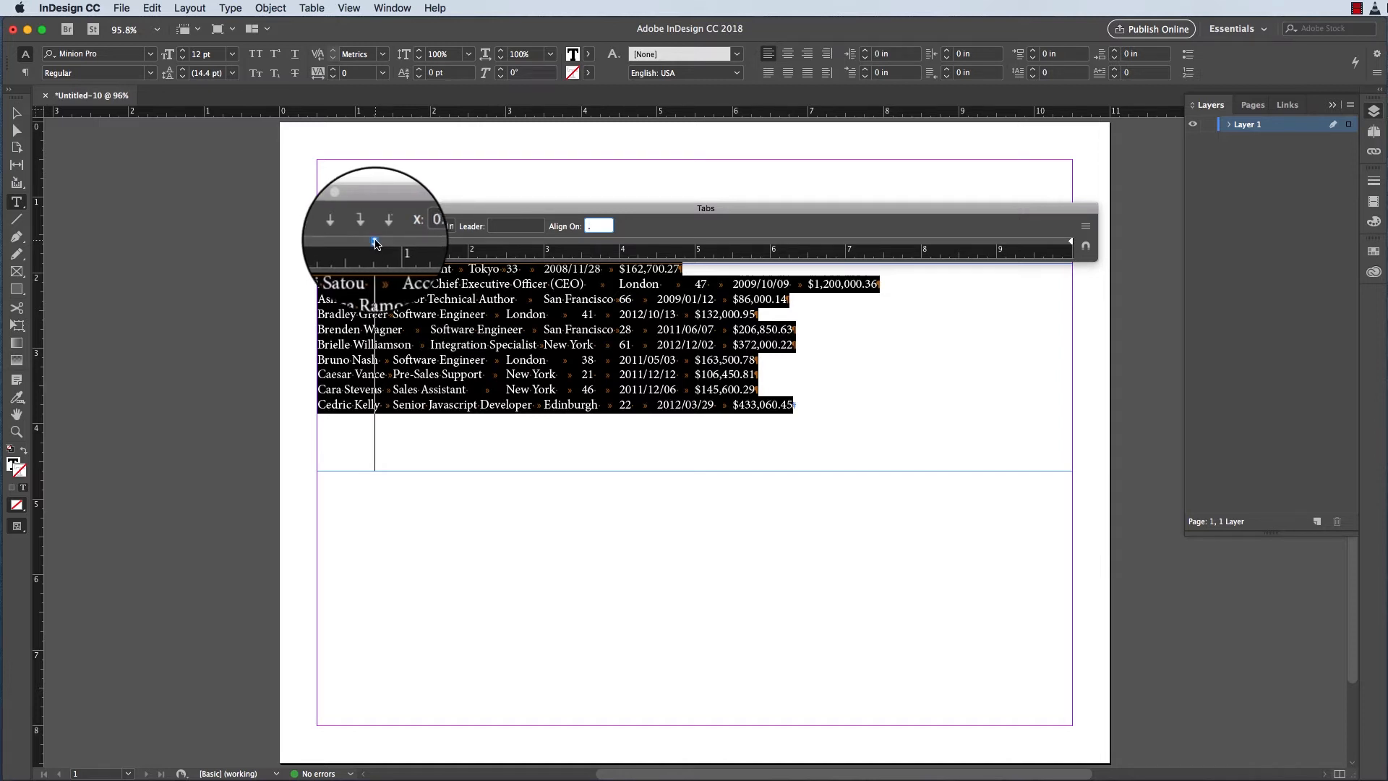
Set left tab stops for the selected list at 1.5 in for the job titles and about 3.7 in for the cities.
{"action": "left_click_drag", "start_coordinate": [377, 242], "coordinate": [413, 244]}
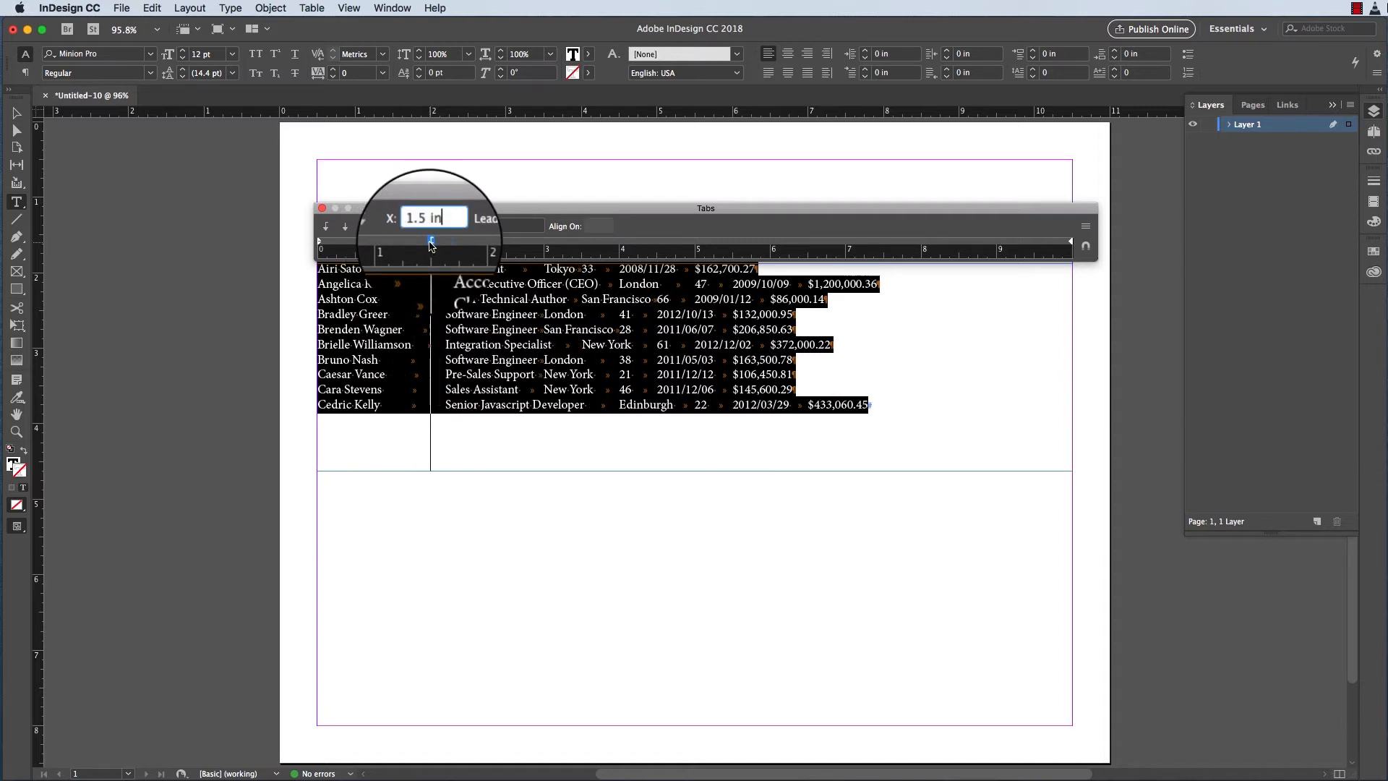
{"action": "left_click_drag", "start_coordinate": [432, 243], "coordinate": [432, 243]}
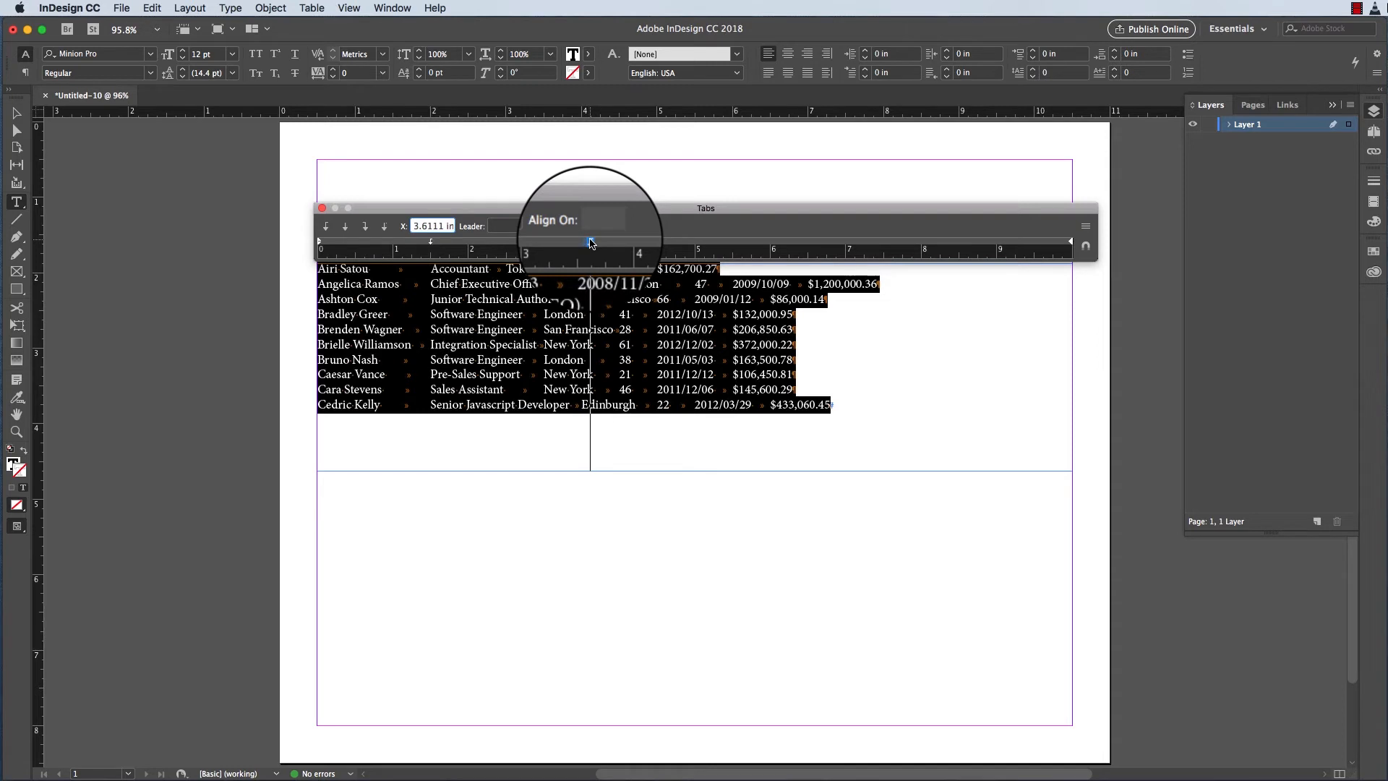
{"action": "left_click", "coordinate": [592, 244]}
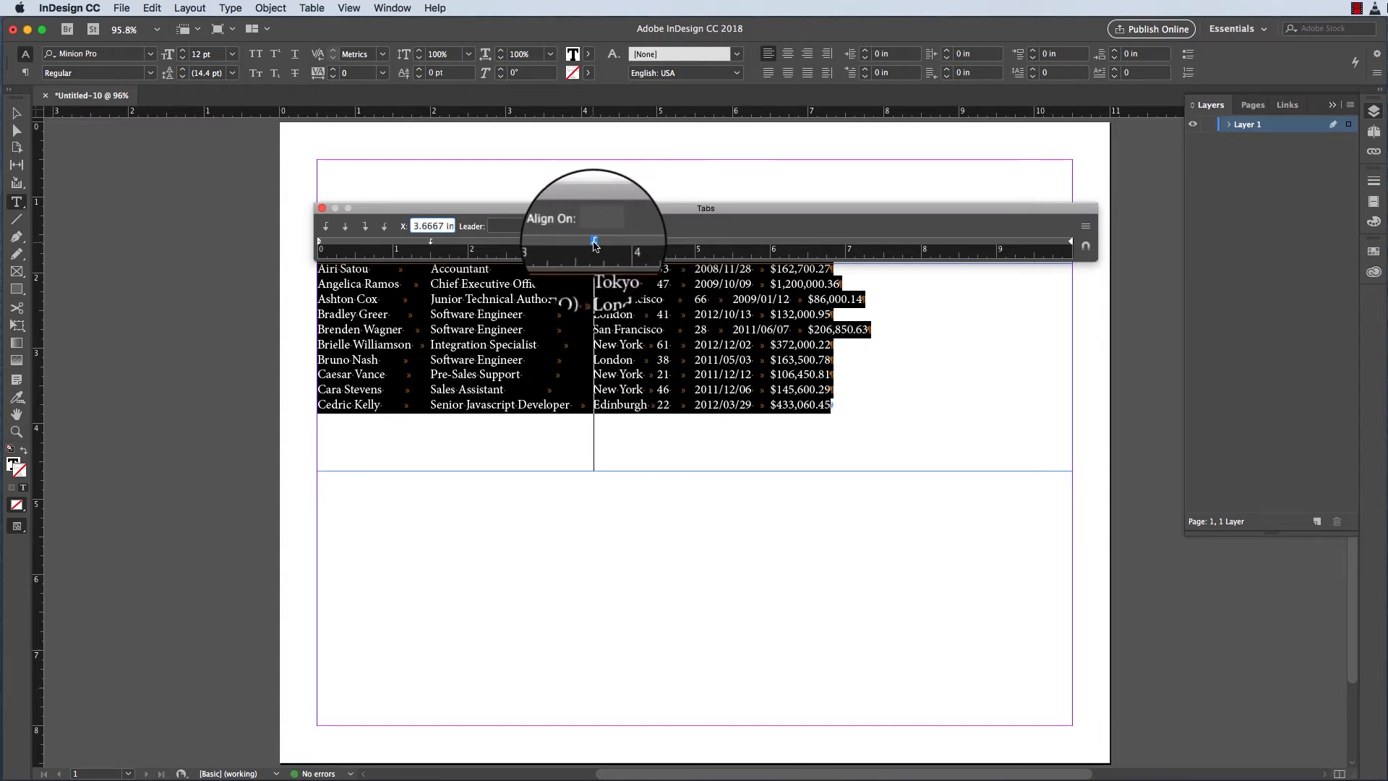
{"action": "left_click_drag", "start_coordinate": [598, 244], "coordinate": [597, 244]}
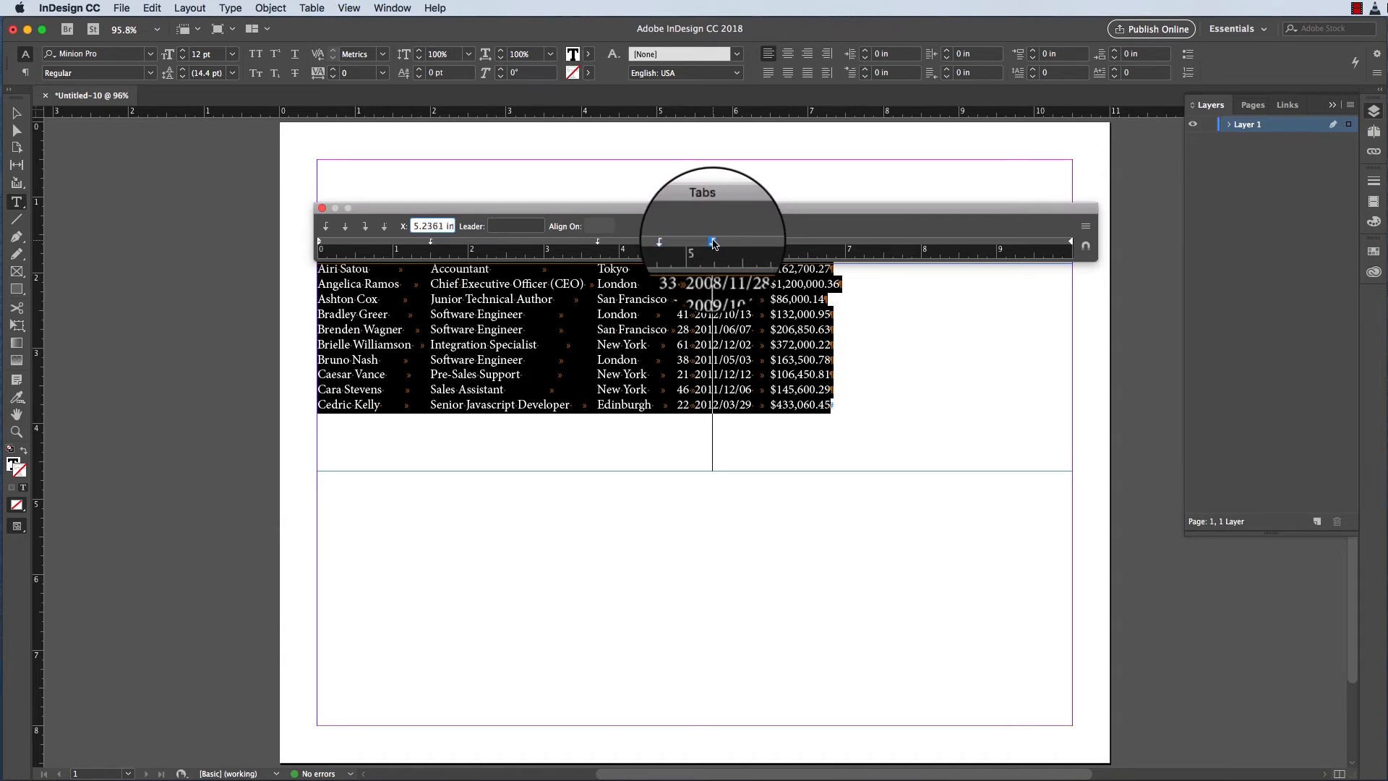
Set tab stops for the age and date columns, and a decimal tab at 7.0833 in aligning the salaries on the period.
{"action": "key", "text": "Return"}
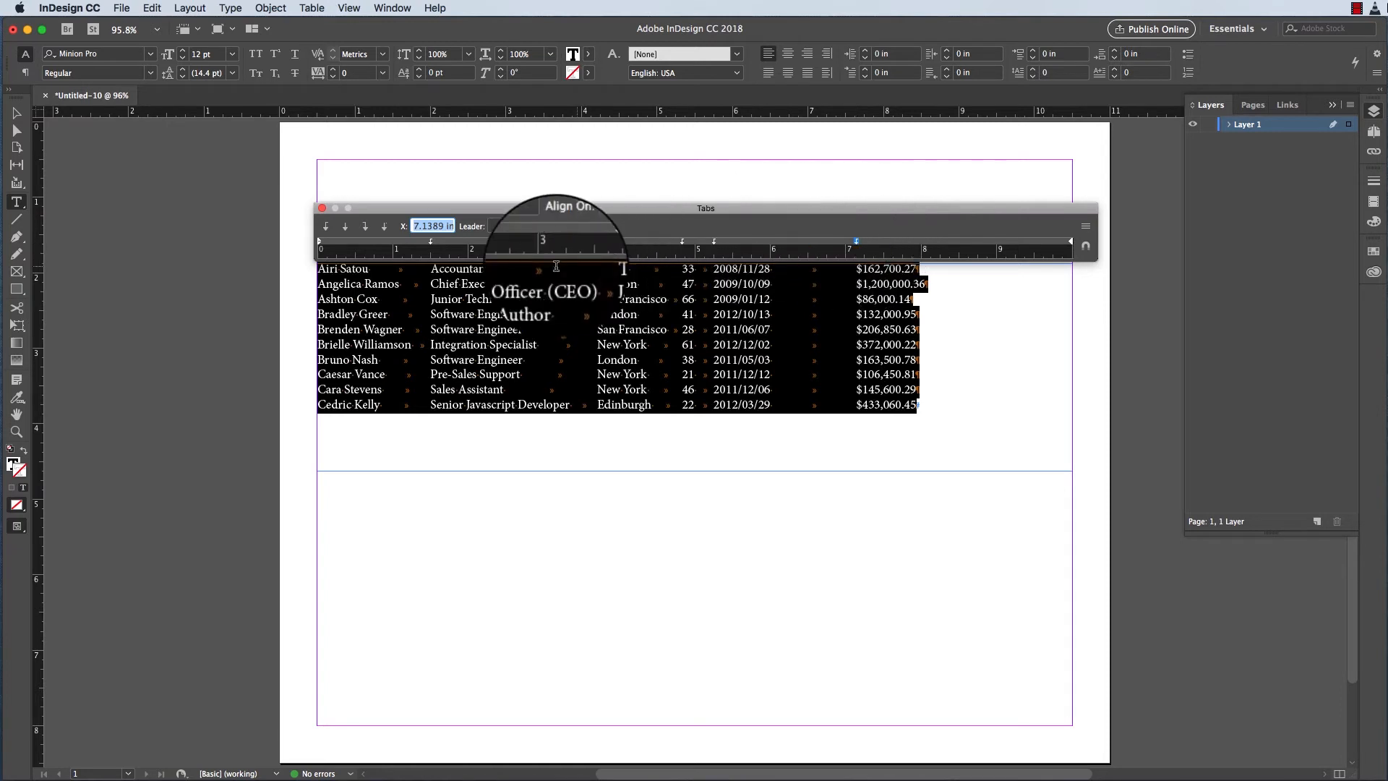
{"action": "left_click", "coordinate": [383, 226]}
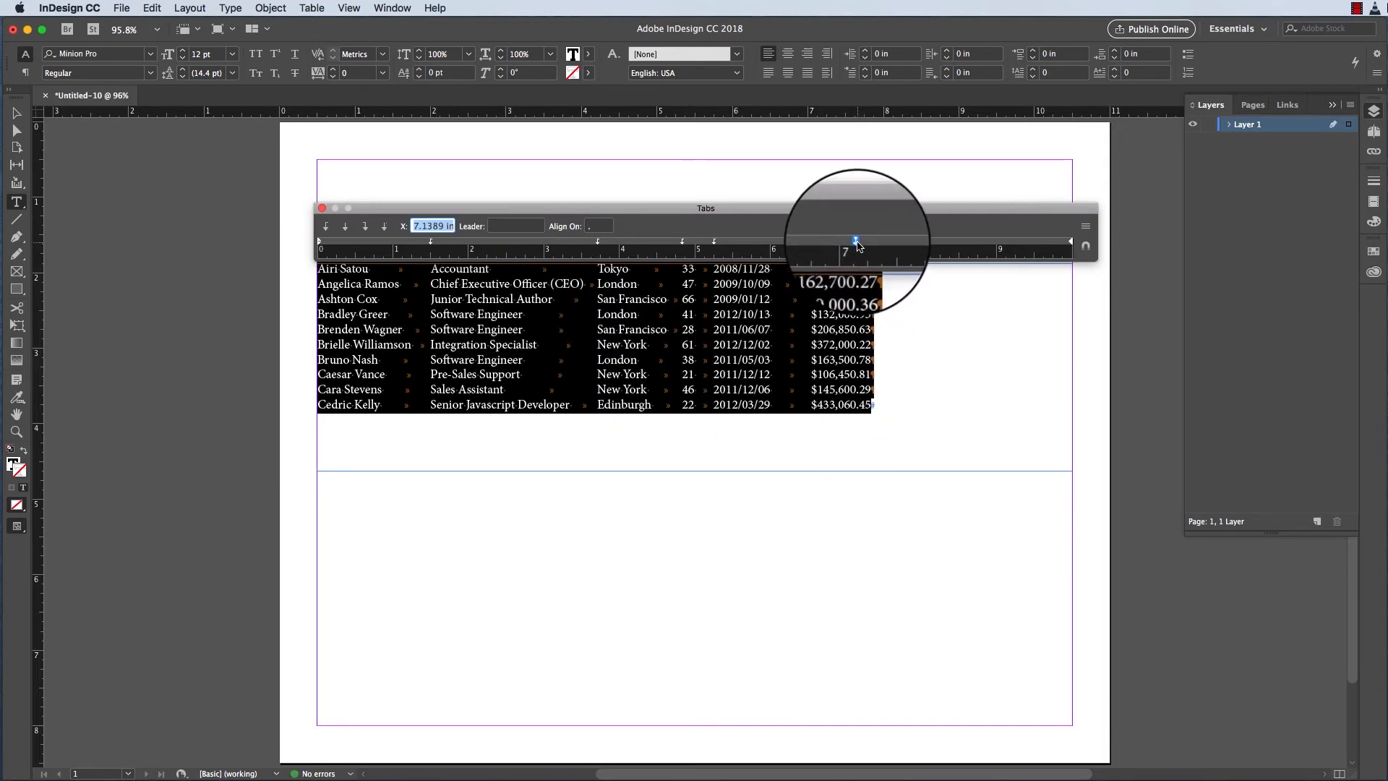
{"action": "left_click_drag", "start_coordinate": [857, 246], "coordinate": [853, 246]}
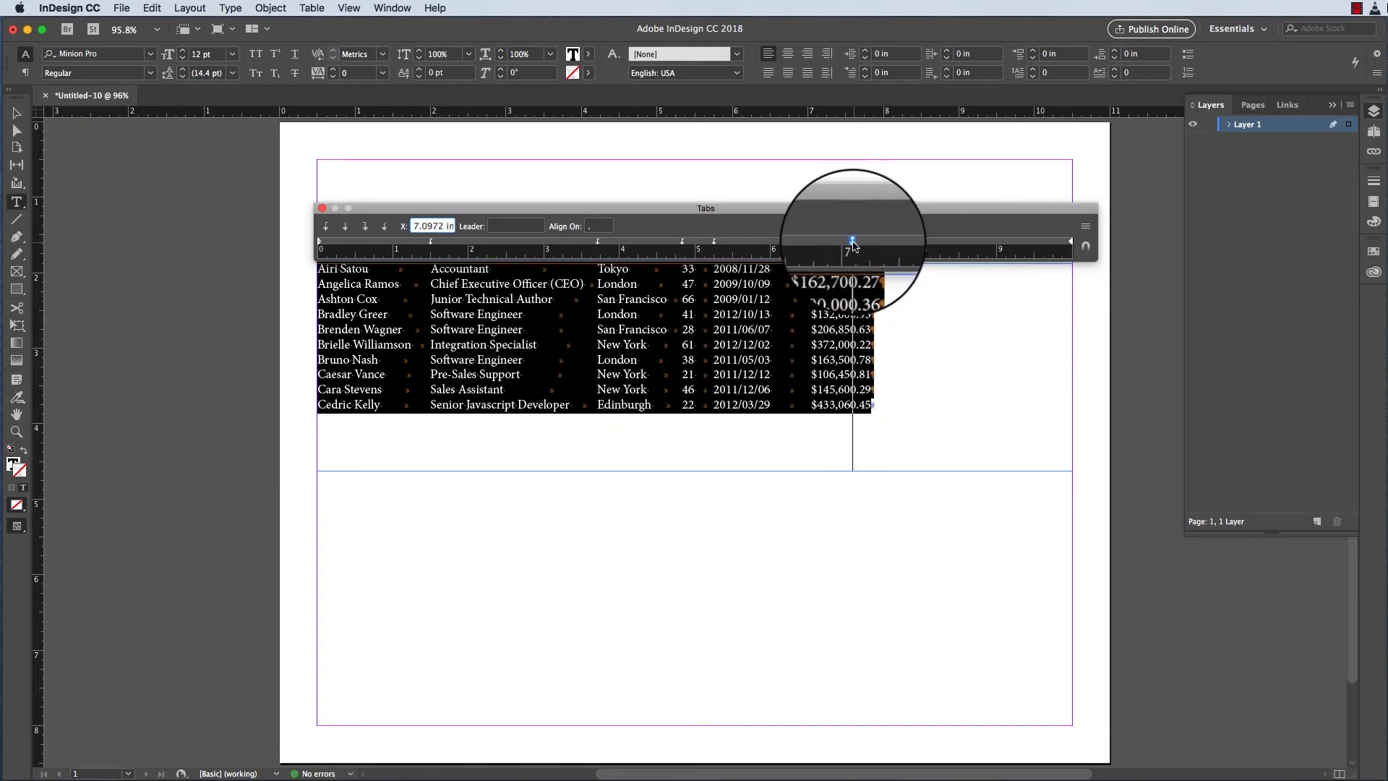
Clear all tab stops from the Brenden Wagner line and from the rest of the employee list.
{"action": "left_click", "coordinate": [914, 332]}
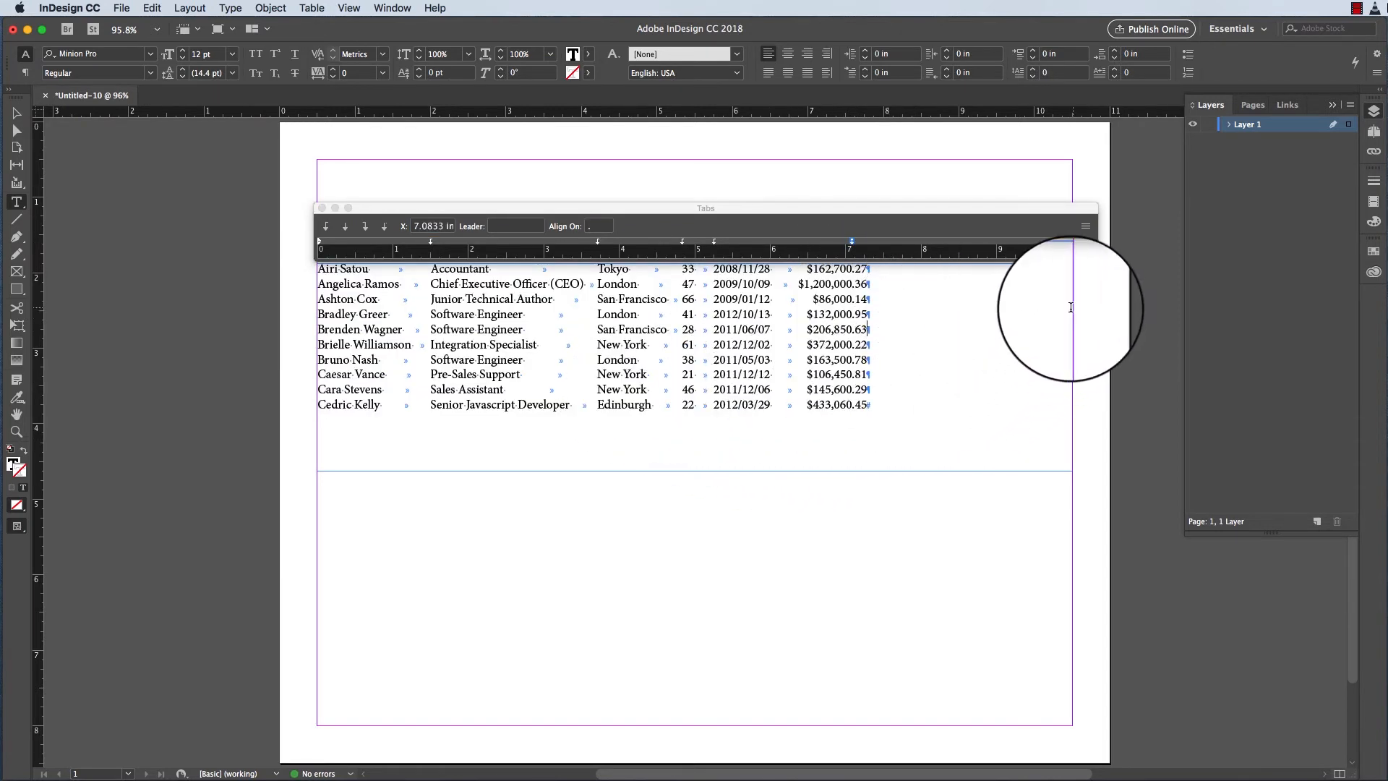
{"action": "left_click", "coordinate": [1086, 228]}
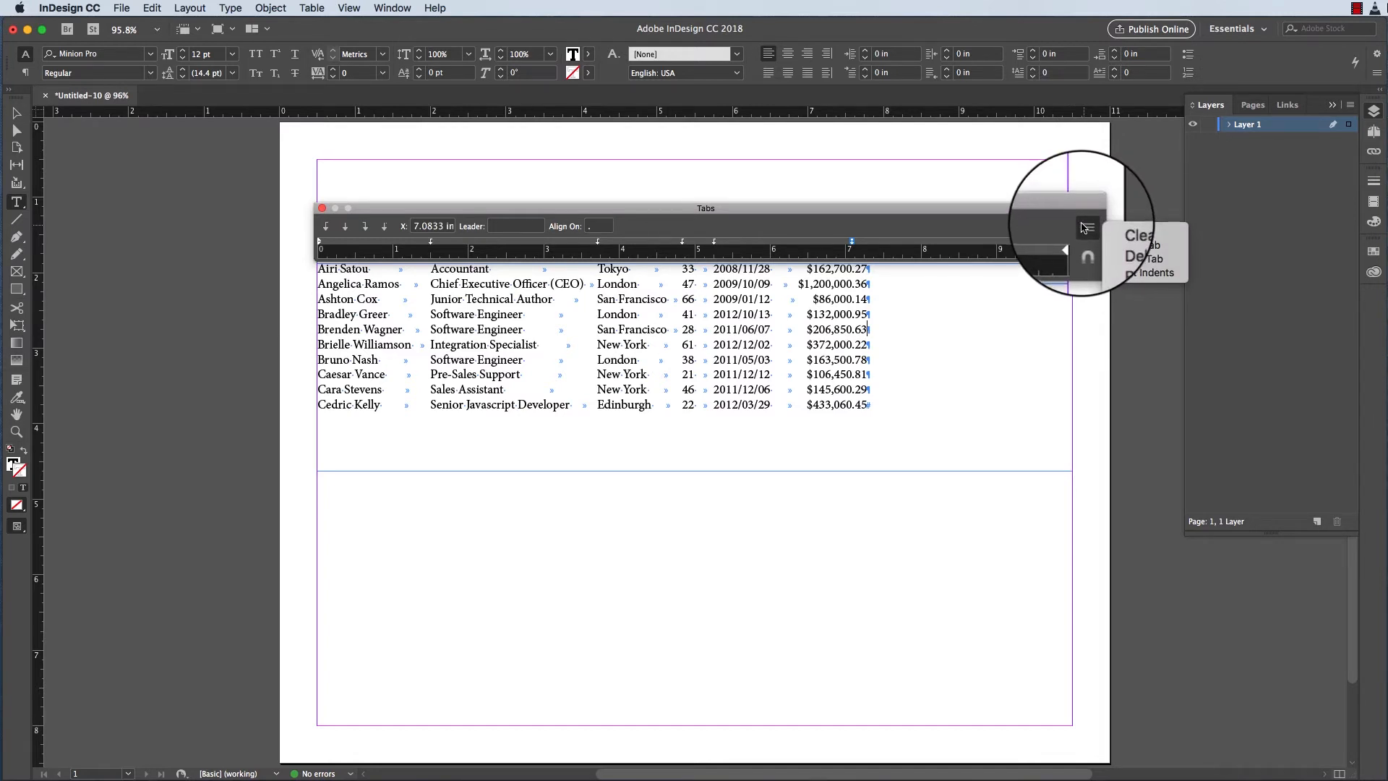
{"action": "left_click", "coordinate": [1133, 233]}
{"action": "left_click_drag", "start_coordinate": [868, 404], "coordinate": [208, 272]}
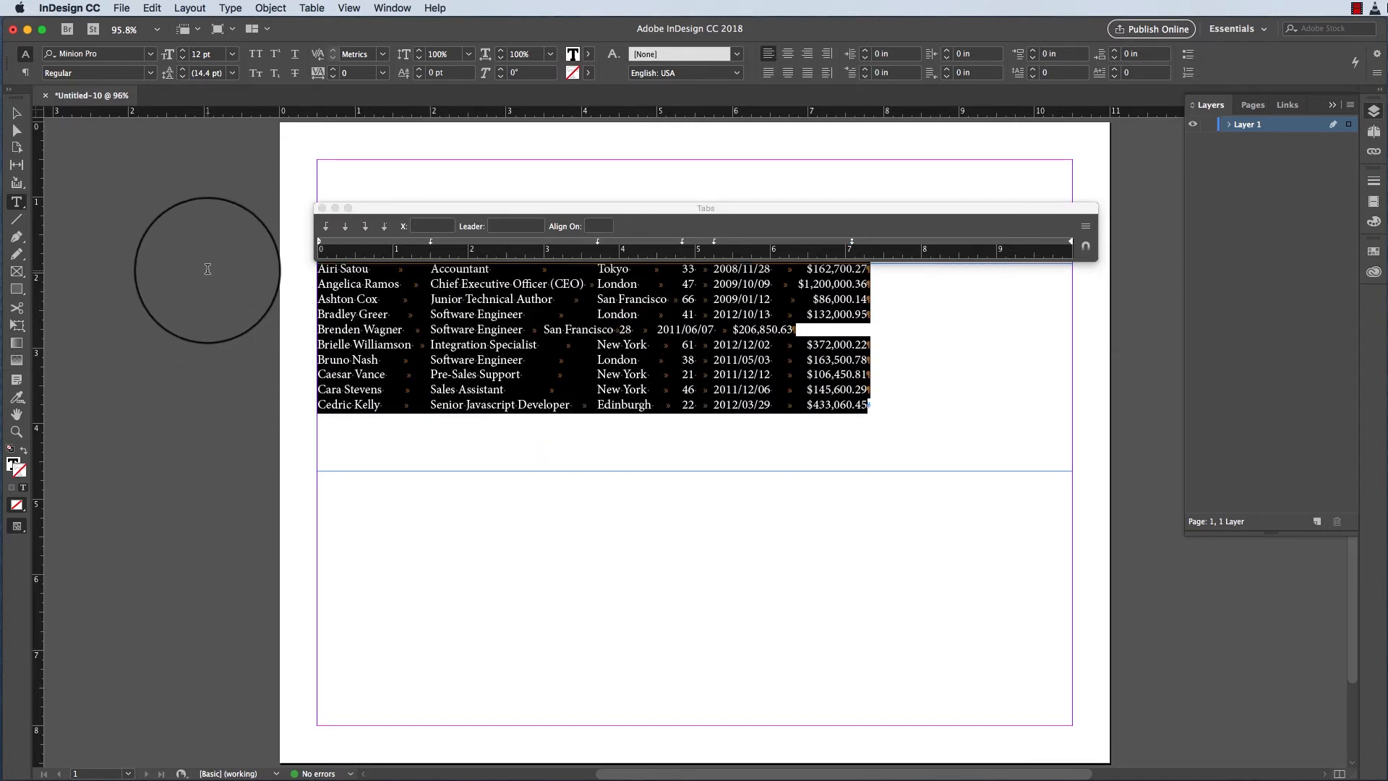
{"action": "left_click", "coordinate": [1086, 225]}
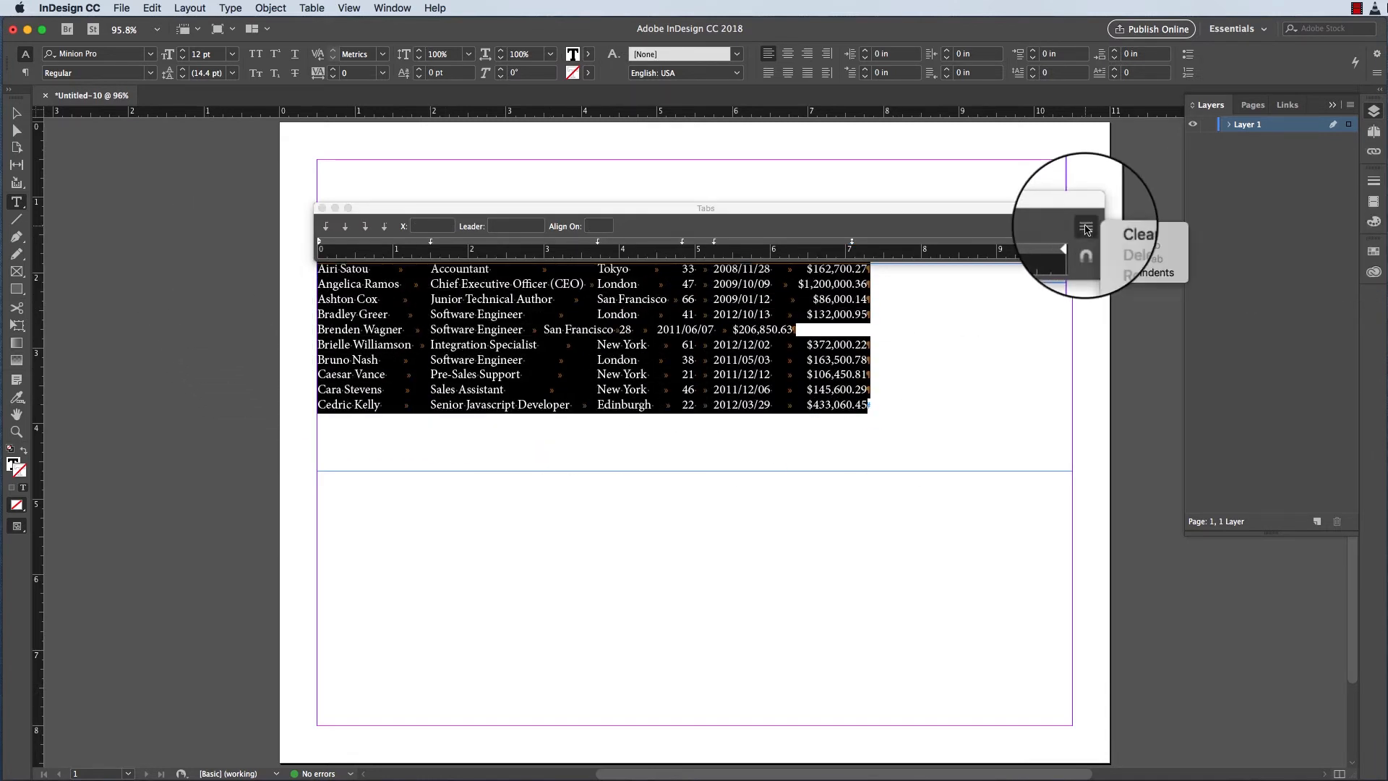
{"action": "left_click", "coordinate": [1133, 233]}
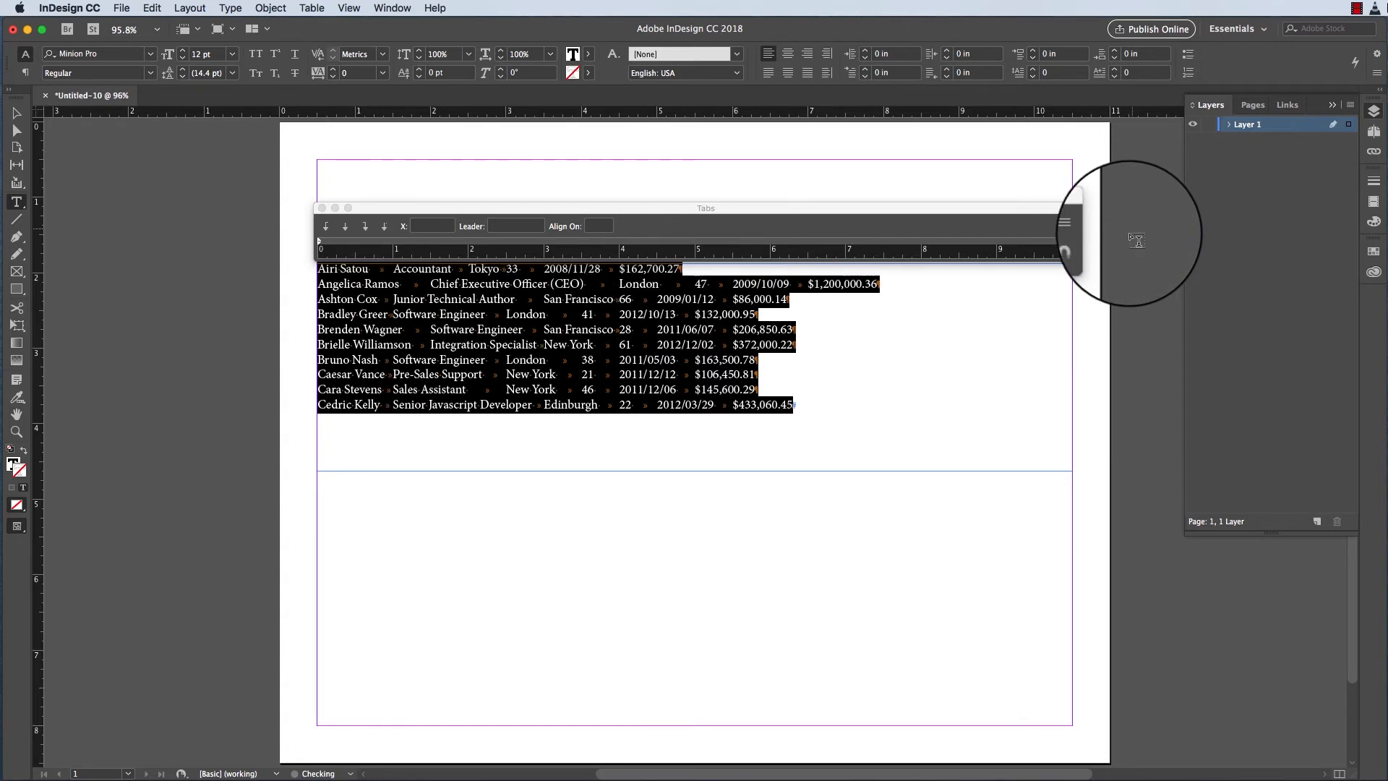
{"action": "left_click", "coordinate": [558, 469]}
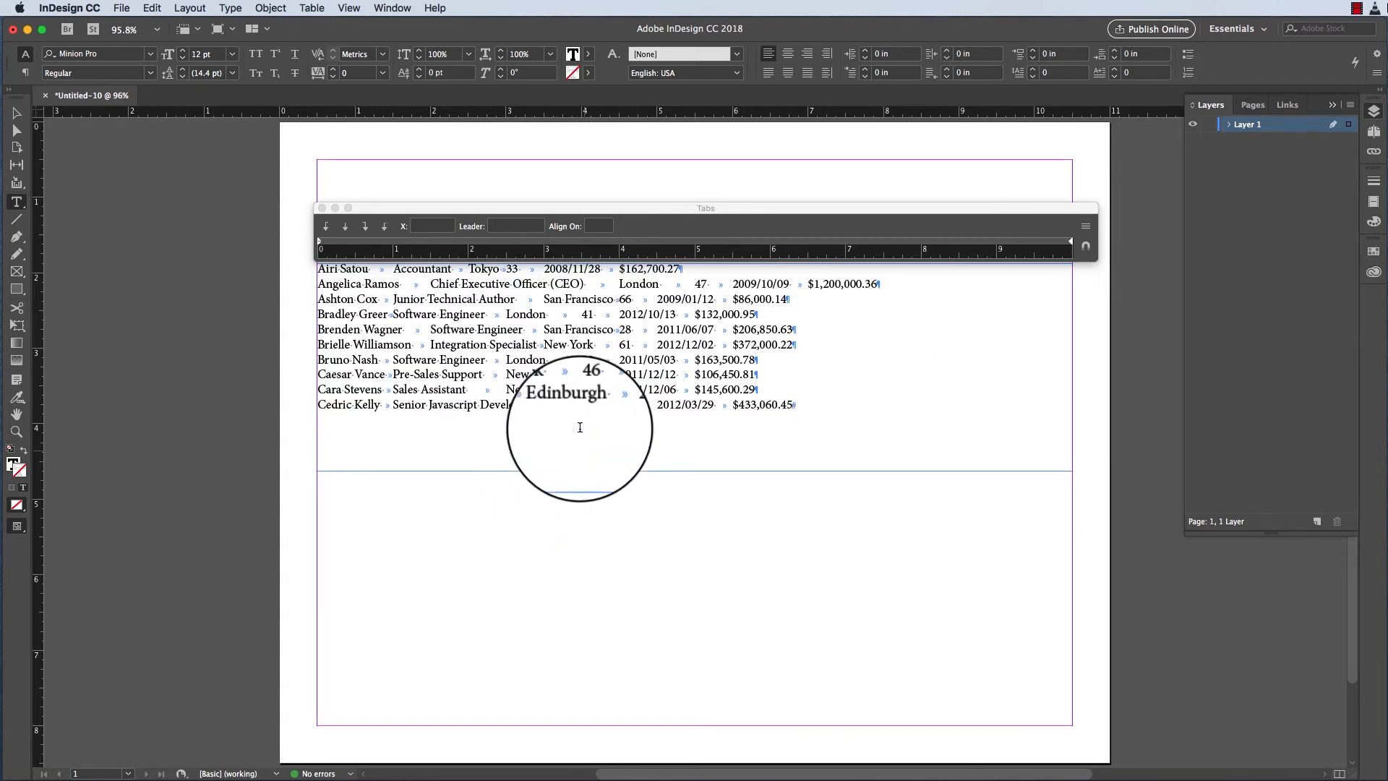
Select the whole list and set left tab stops at 1.375, 3.4861, 4.5833 and 5.0972 in for the title, city, age and date columns.
{"action": "key", "text": "super+a"}
{"action": "left_click_drag", "start_coordinate": [332, 249], "coordinate": [421, 243]}
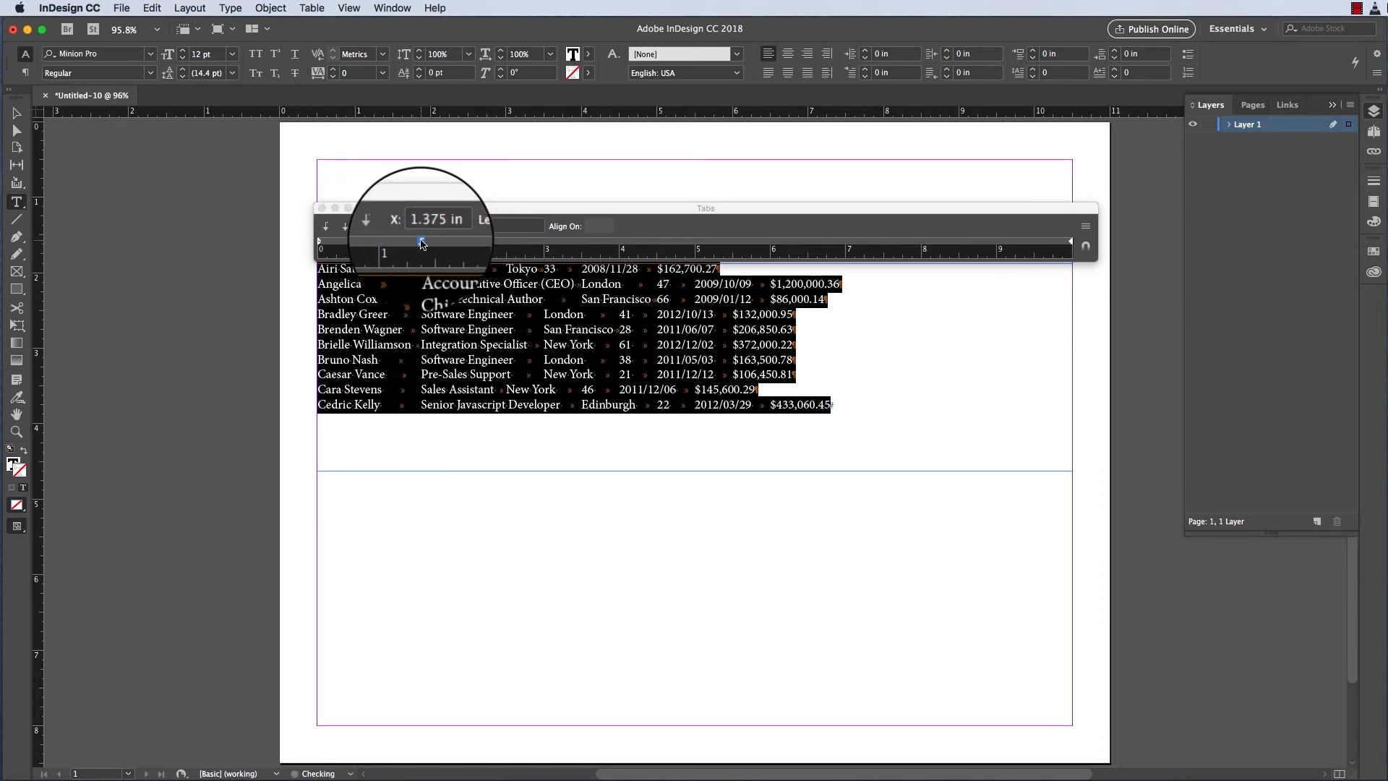
{"action": "left_click", "coordinate": [580, 242]}
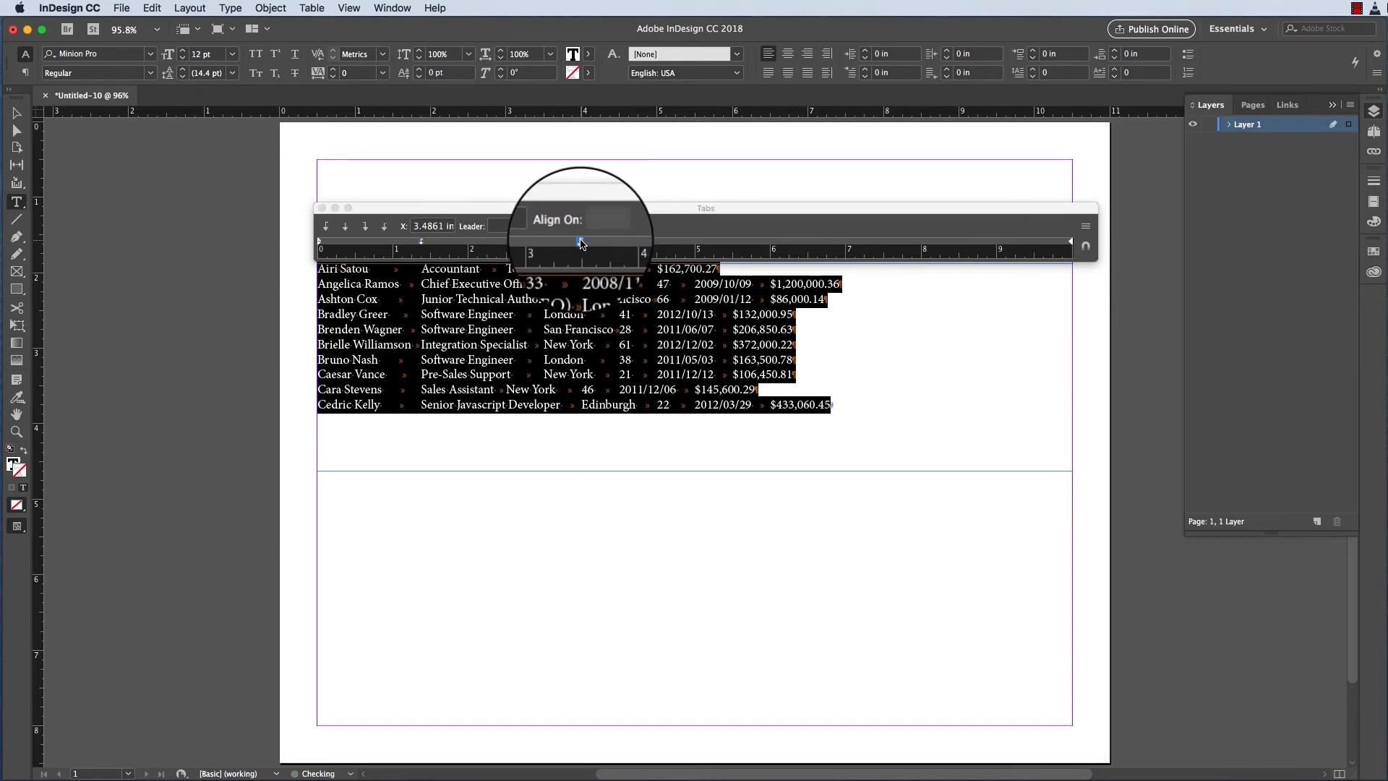
{"action": "left_click", "coordinate": [653, 242]}
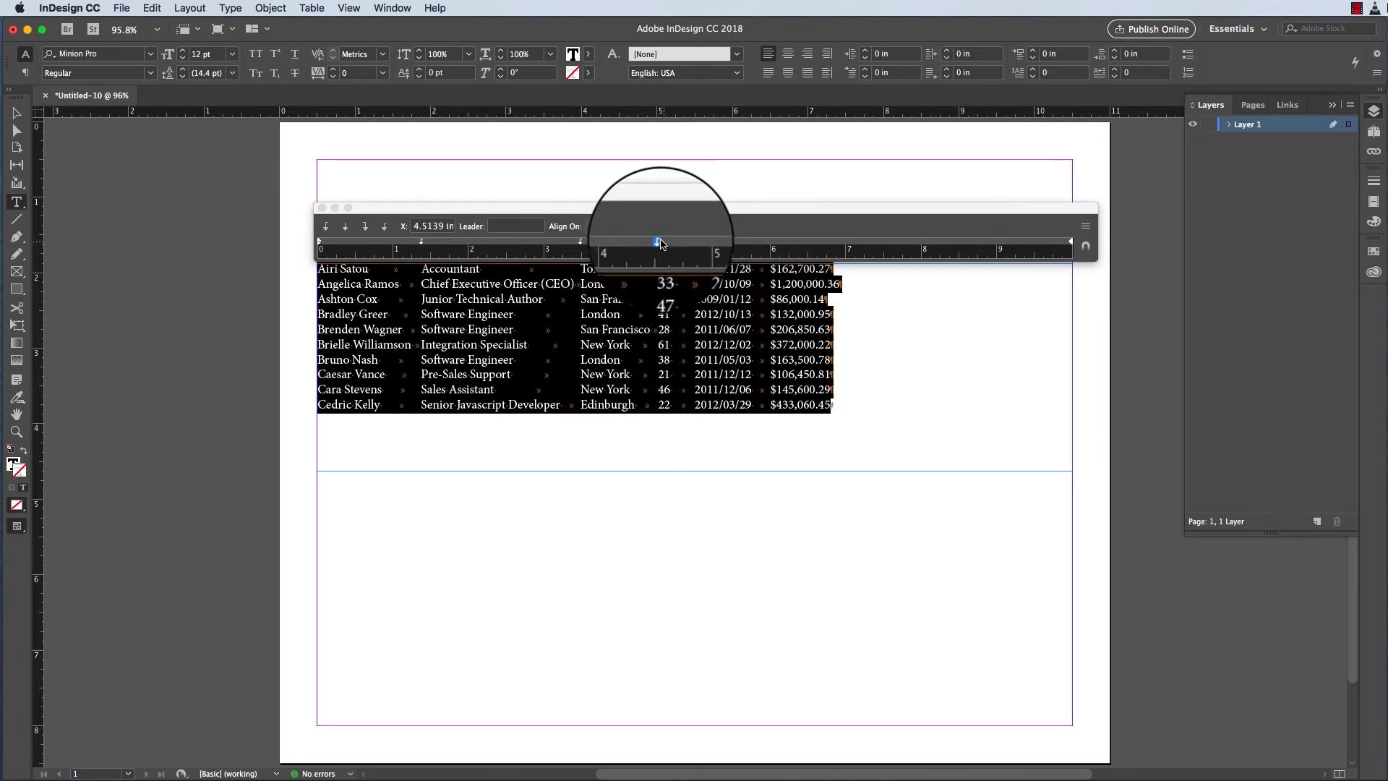
{"action": "left_click_drag", "start_coordinate": [659, 242], "coordinate": [666, 245]}
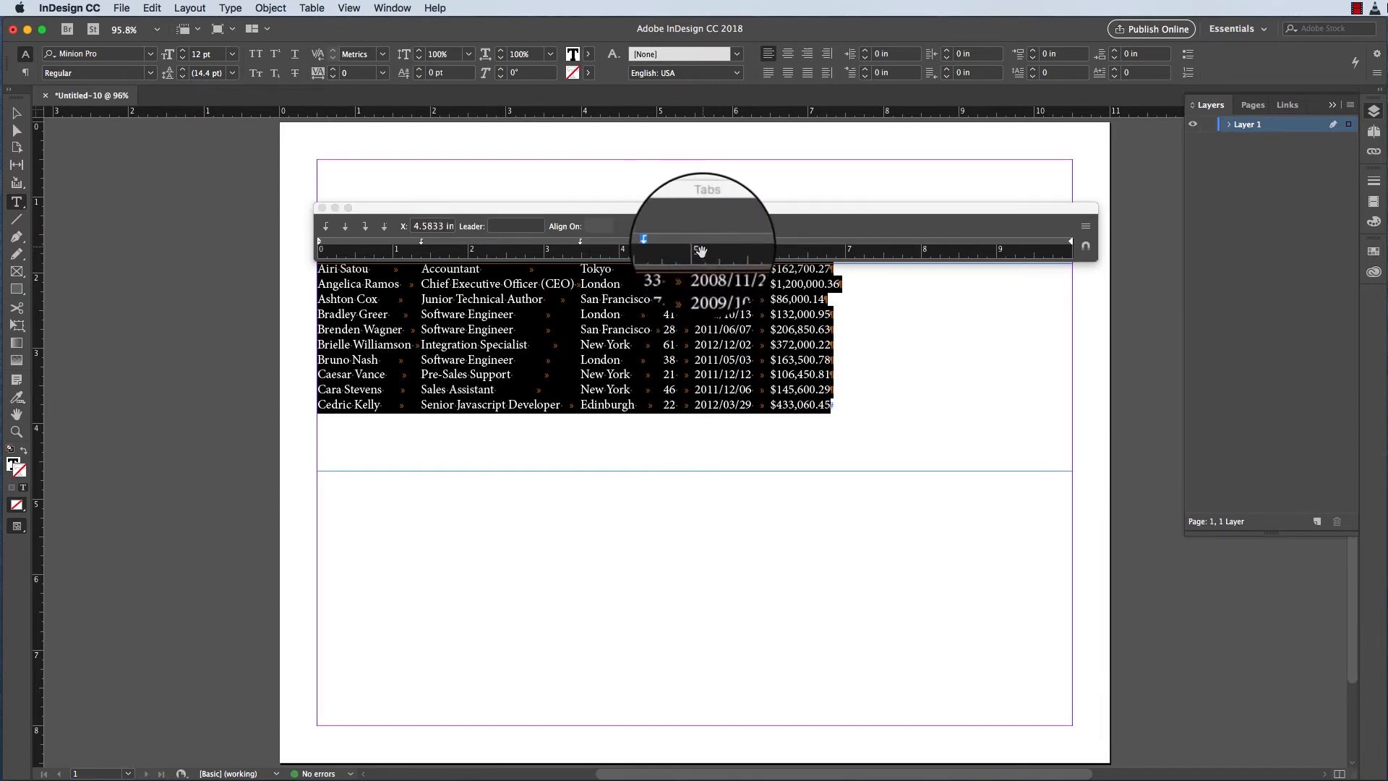
{"action": "left_click", "coordinate": [701, 243]}
{"action": "left_click_drag", "start_coordinate": [704, 243], "coordinate": [703, 243]}
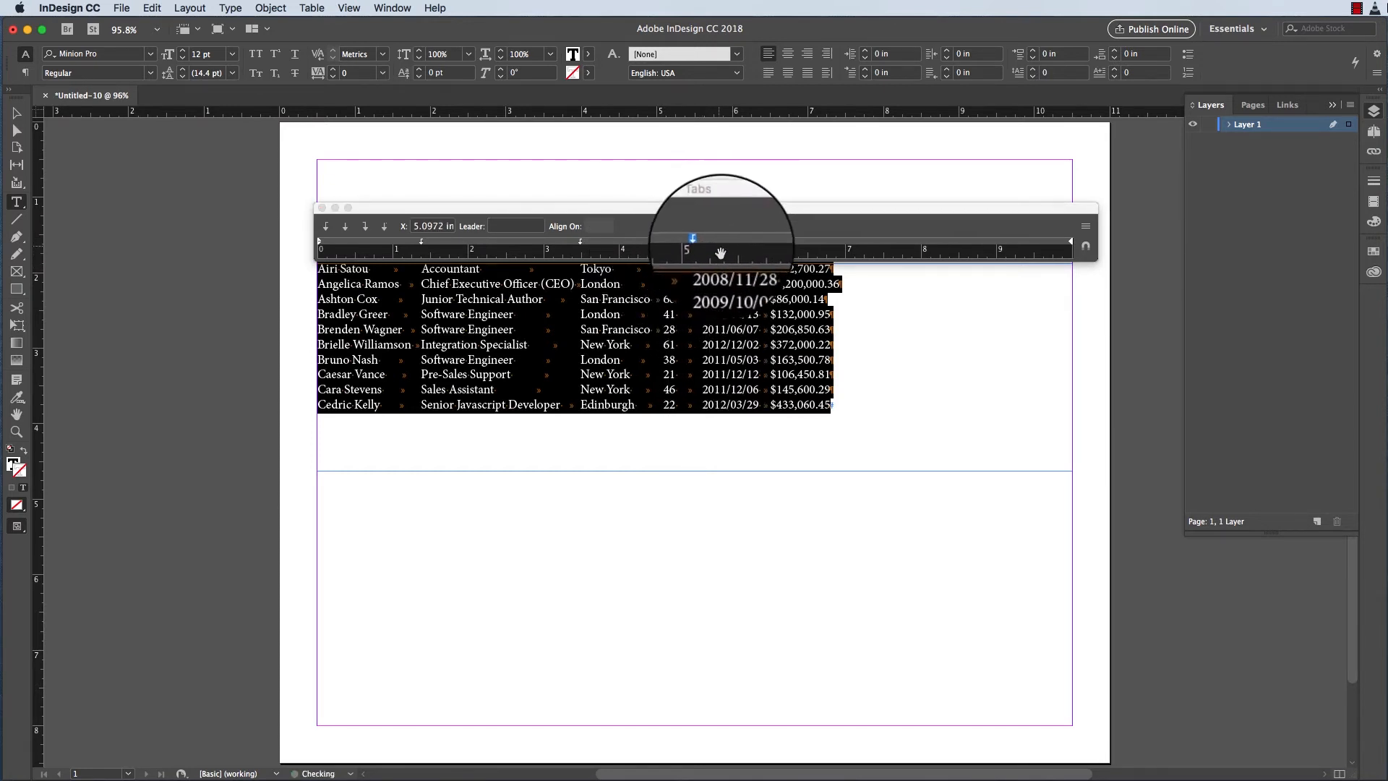
Add a tab stop for the salaries at 7.0833 in and make it a decimal tab aligned on the period.
{"action": "left_click", "coordinate": [853, 243]}
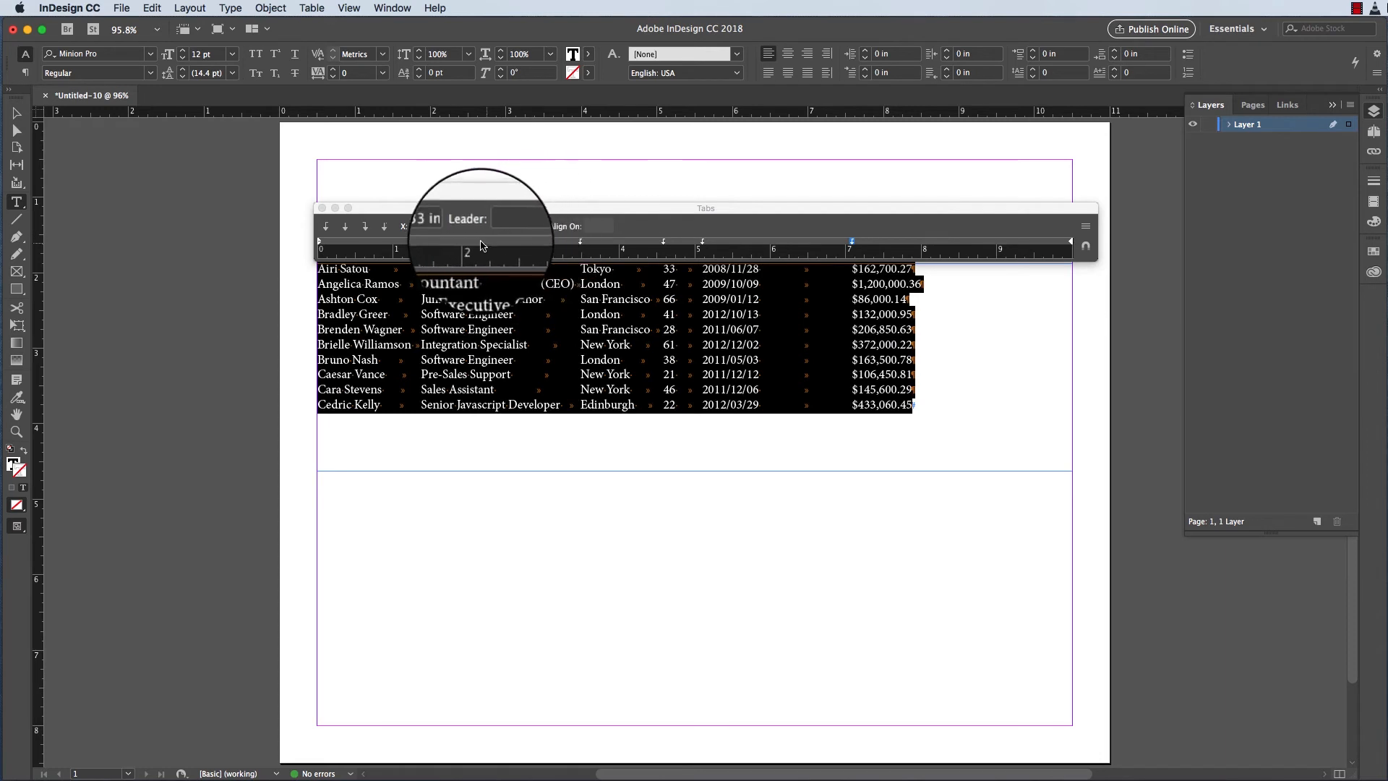
{"action": "left_click", "coordinate": [384, 227]}
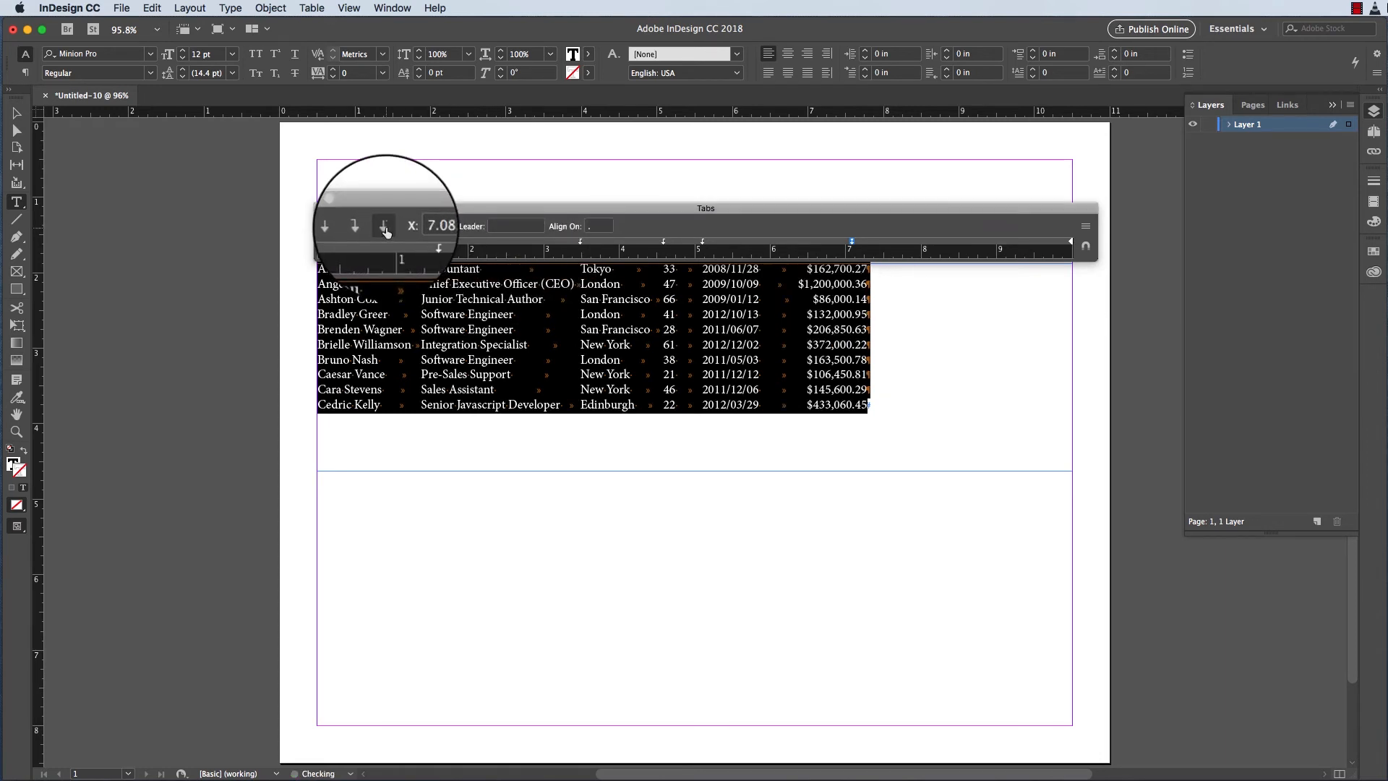
Try aligning the salary tab on the dollar sign, and return its alignment character to the period.
{"action": "left_click", "coordinate": [599, 227]}
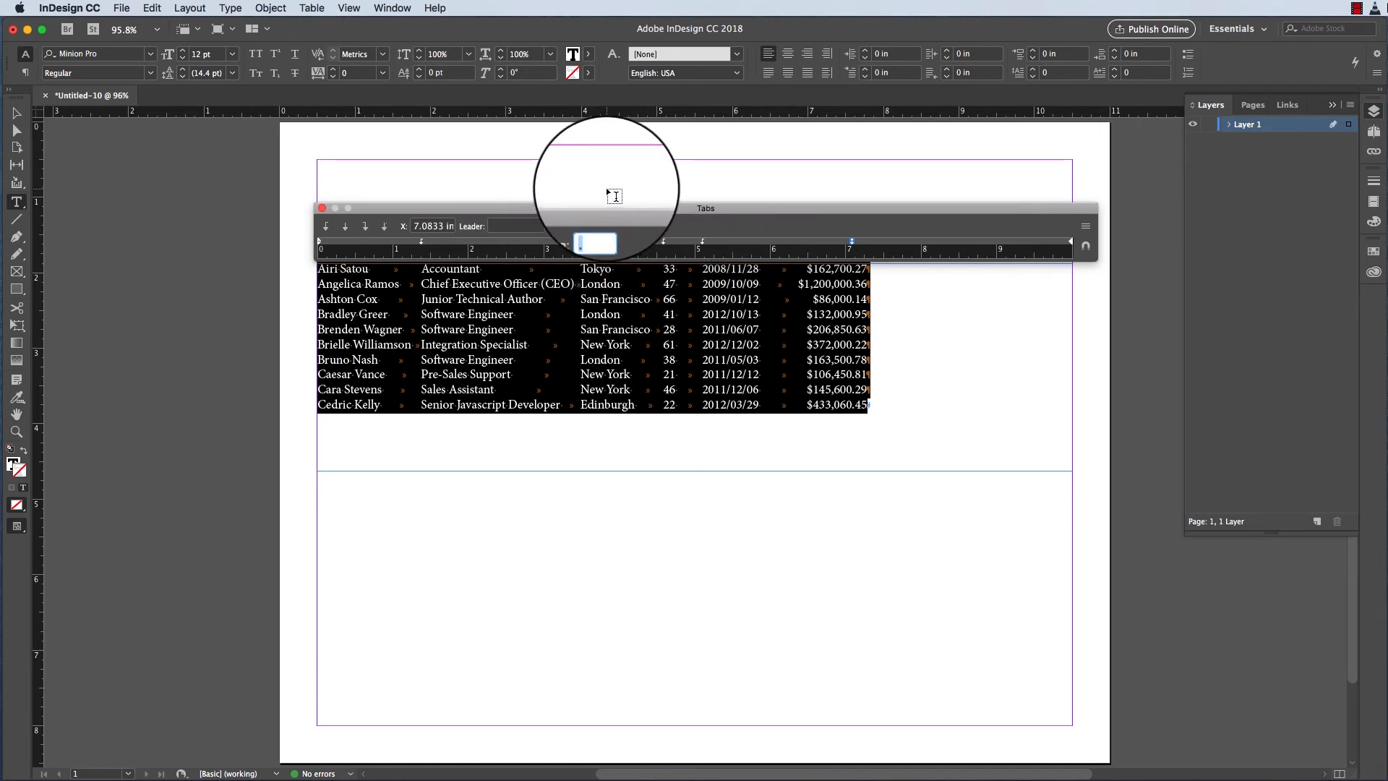
{"action": "type", "text": "$"}
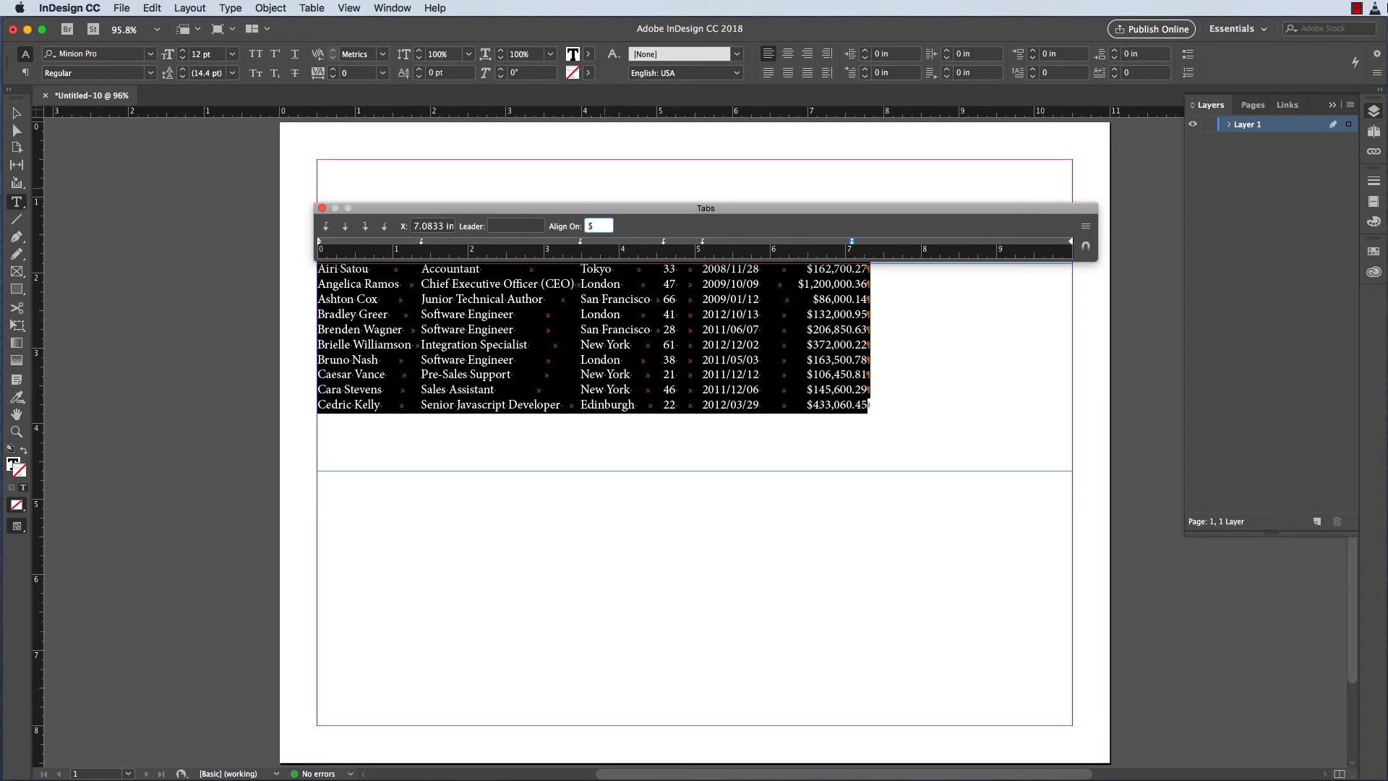
{"action": "key", "text": "Return"}
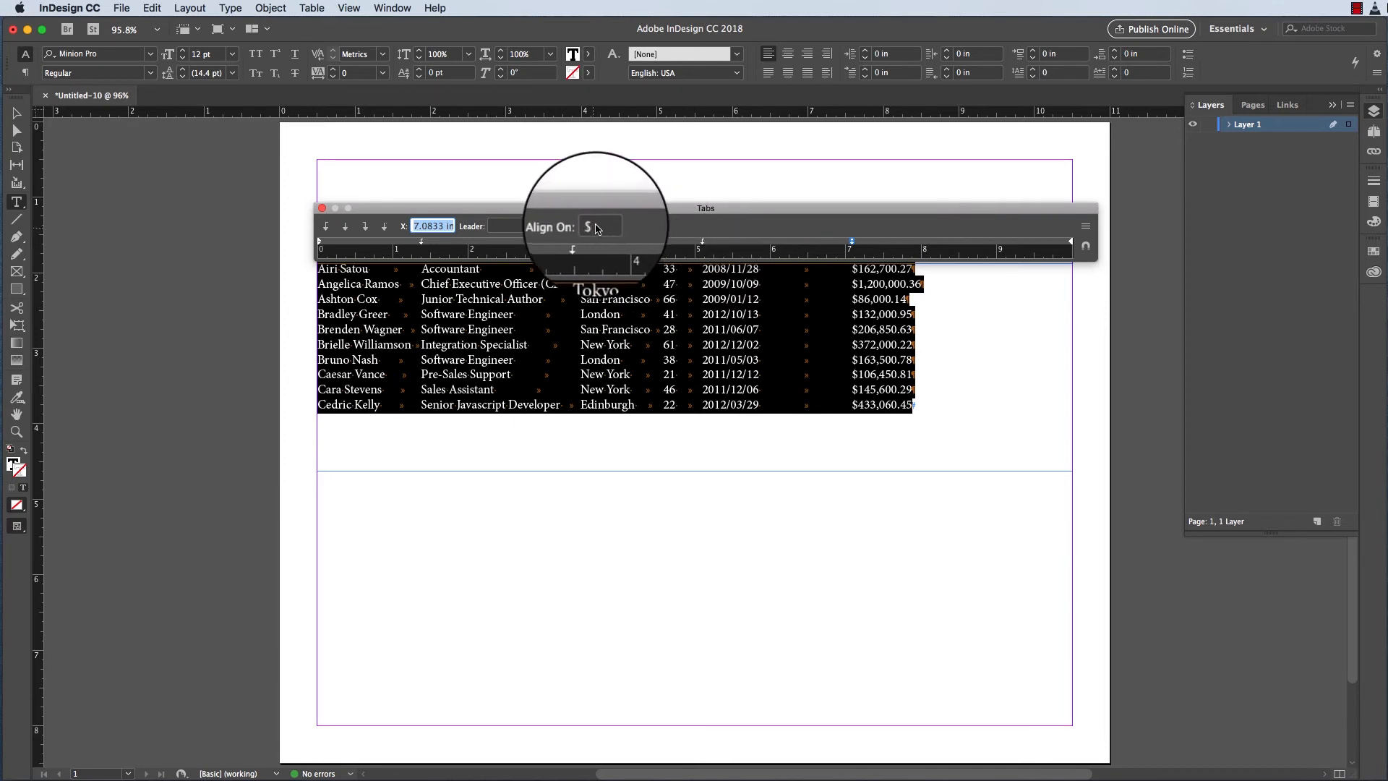
{"action": "left_click_drag", "start_coordinate": [598, 226], "coordinate": [564, 227]}
{"action": "type", "text": "."}
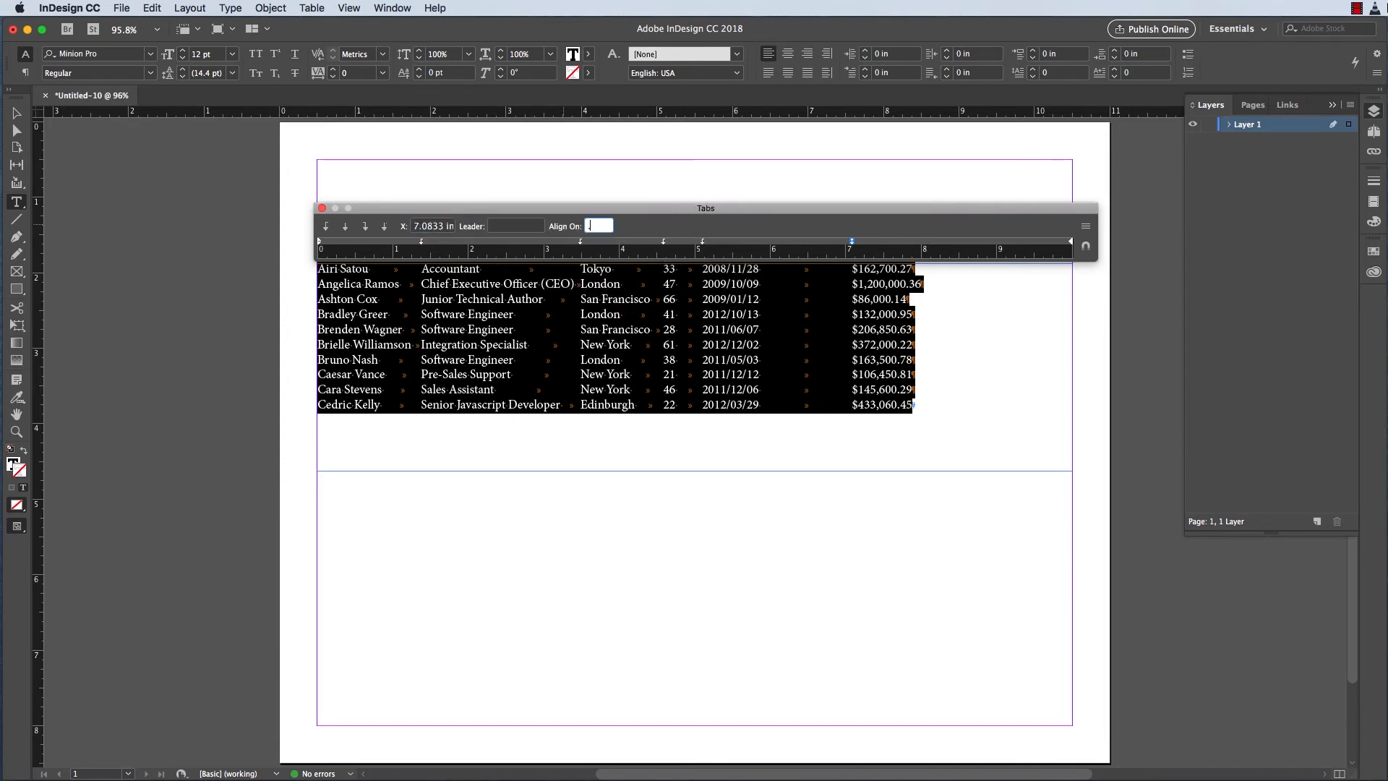
{"action": "key", "text": "Tab"}
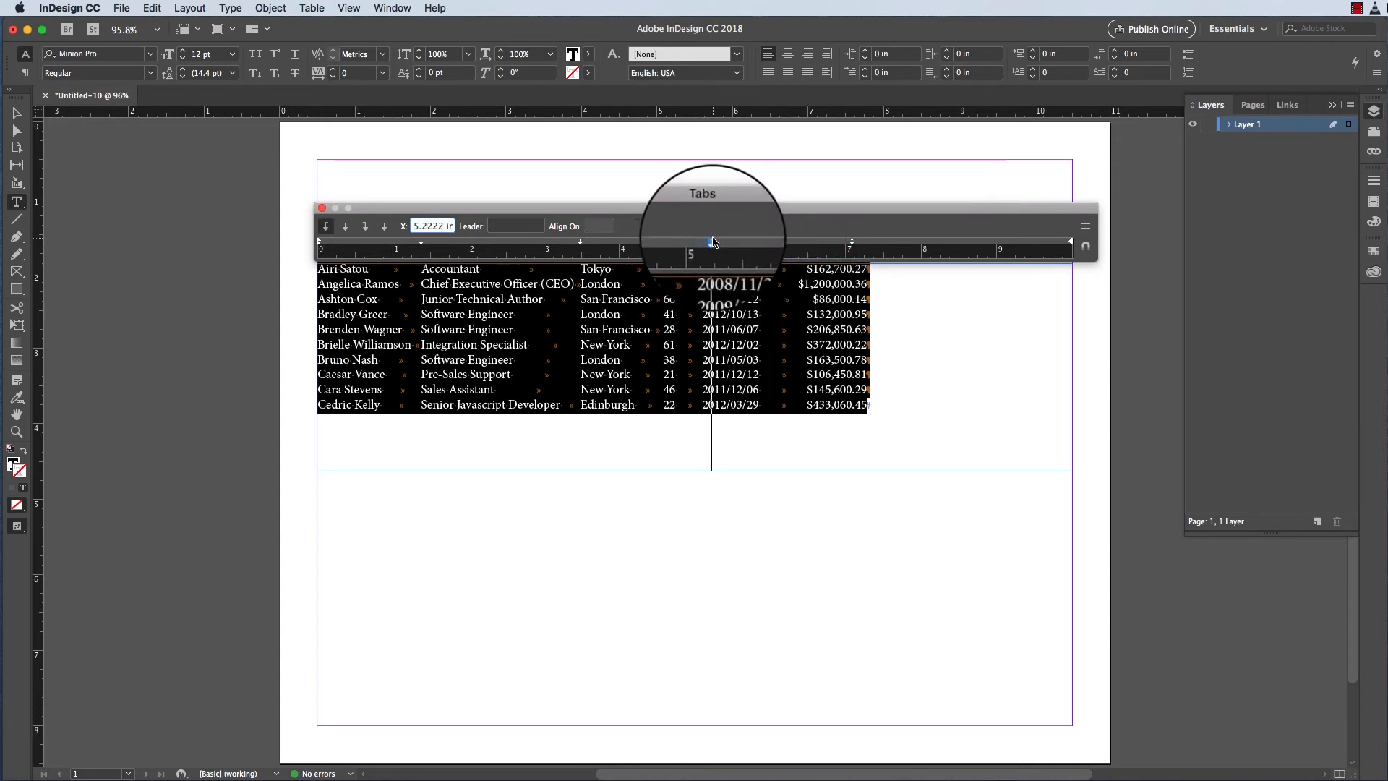
Reposition the tab stops to 1.4583 in for titles, 3.7222 in for cities, 5 in for ages, 5.5972 in for dates and 7.3472 in for salaries.
{"action": "left_click_drag", "start_coordinate": [714, 242], "coordinate": [675, 242]}
{"action": "left_click_drag", "start_coordinate": [583, 243], "coordinate": [593, 243]}
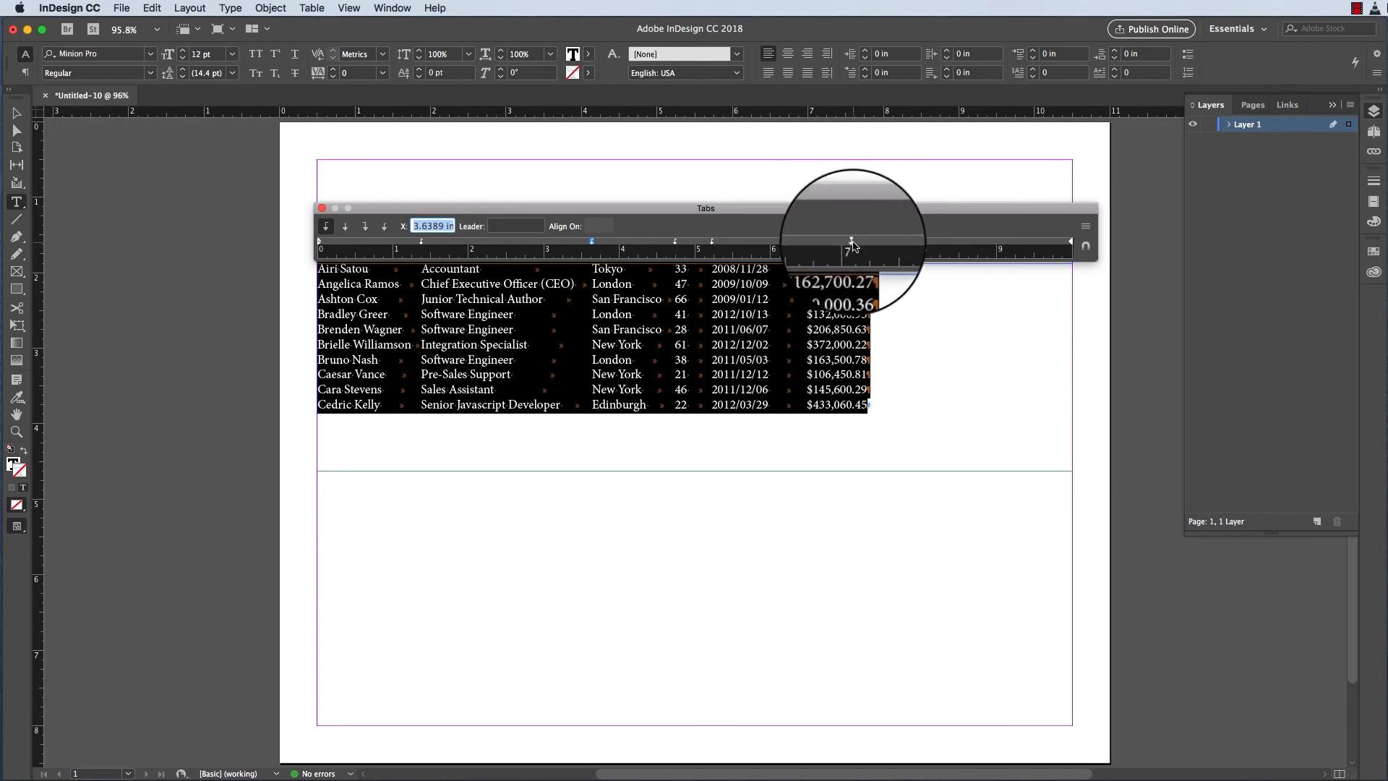
{"action": "left_click_drag", "start_coordinate": [852, 242], "coordinate": [872, 243]}
{"action": "mouse_move", "coordinate": [712, 242]}
{"action": "left_mouse_down"}
{"action": "mouse_move", "coordinate": [744, 243]}
{"action": "mouse_move", "coordinate": [696, 247]}
{"action": "left_mouse_up"}
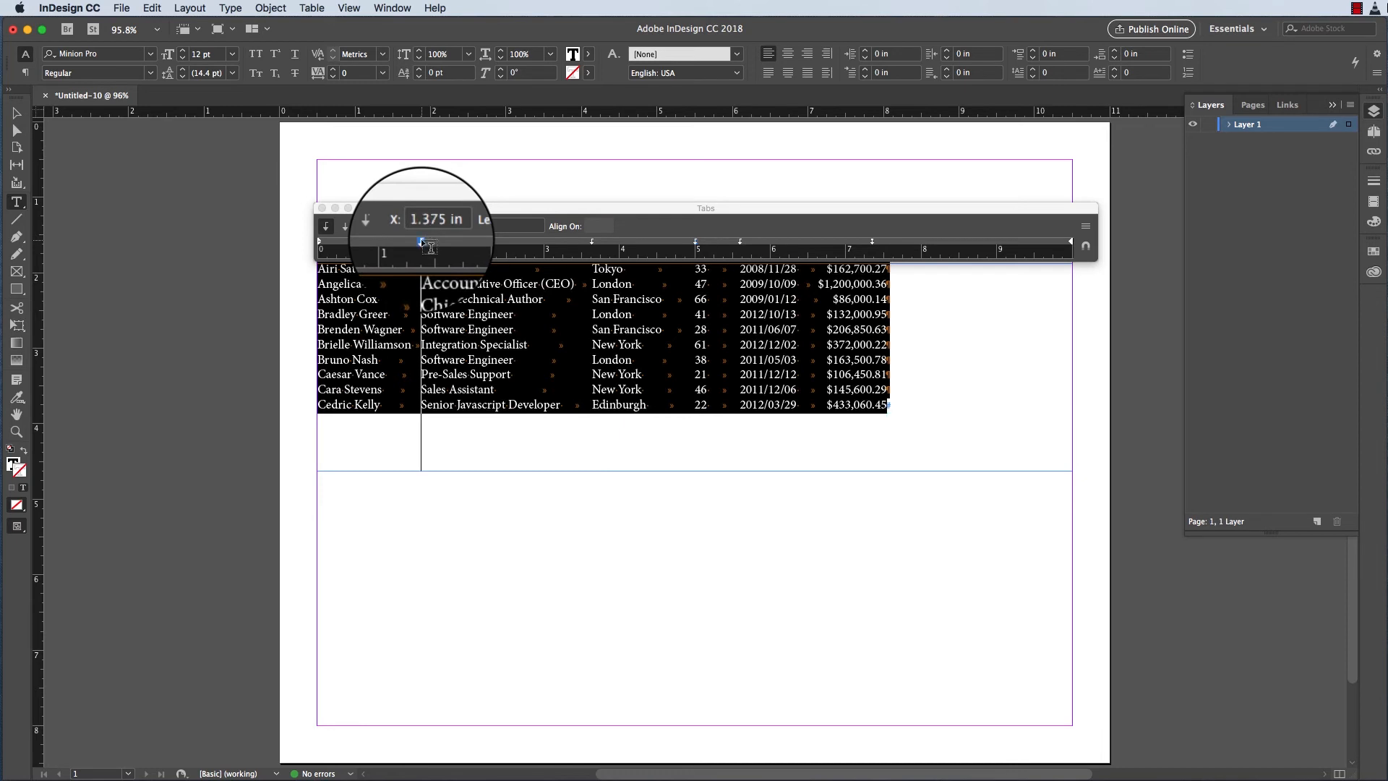
{"action": "left_click_drag", "start_coordinate": [427, 243], "coordinate": [427, 243]}
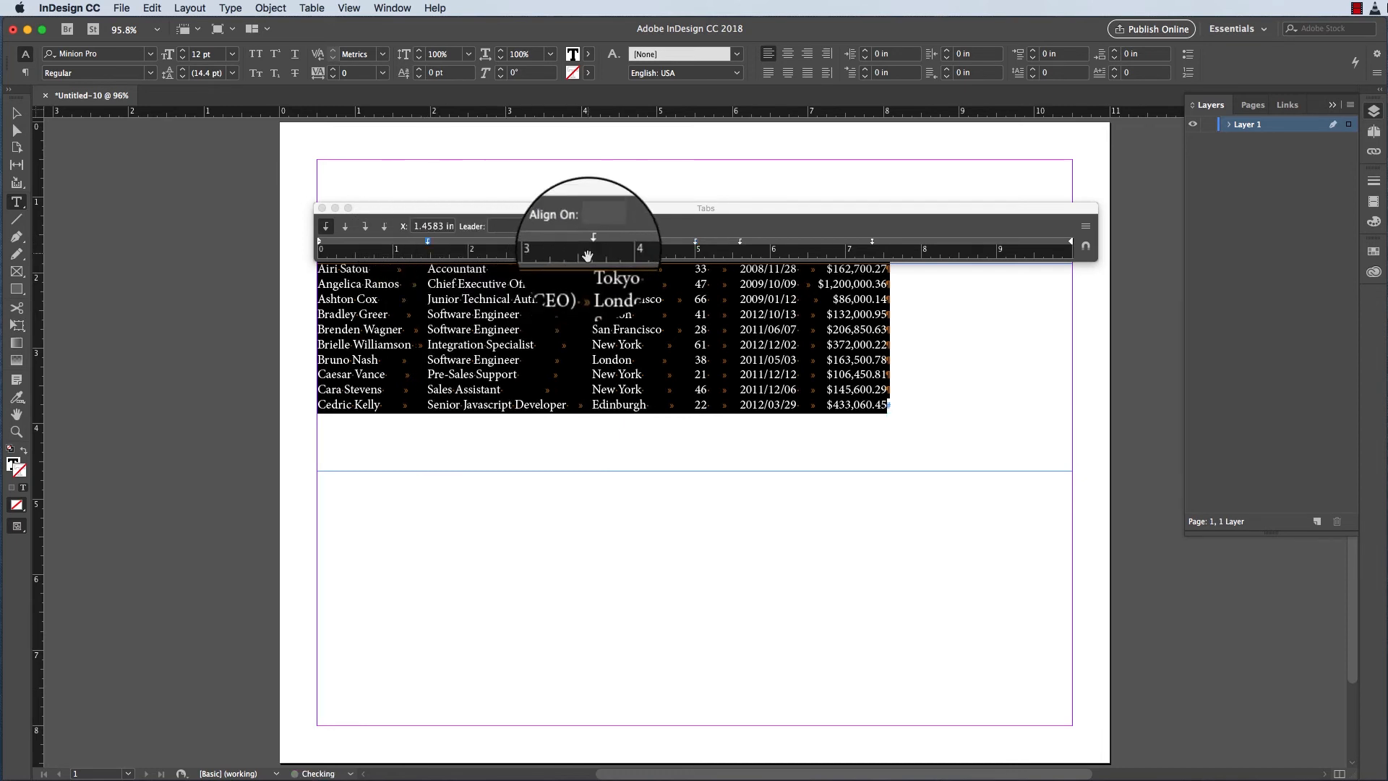
{"action": "left_click_drag", "start_coordinate": [593, 243], "coordinate": [599, 243]}
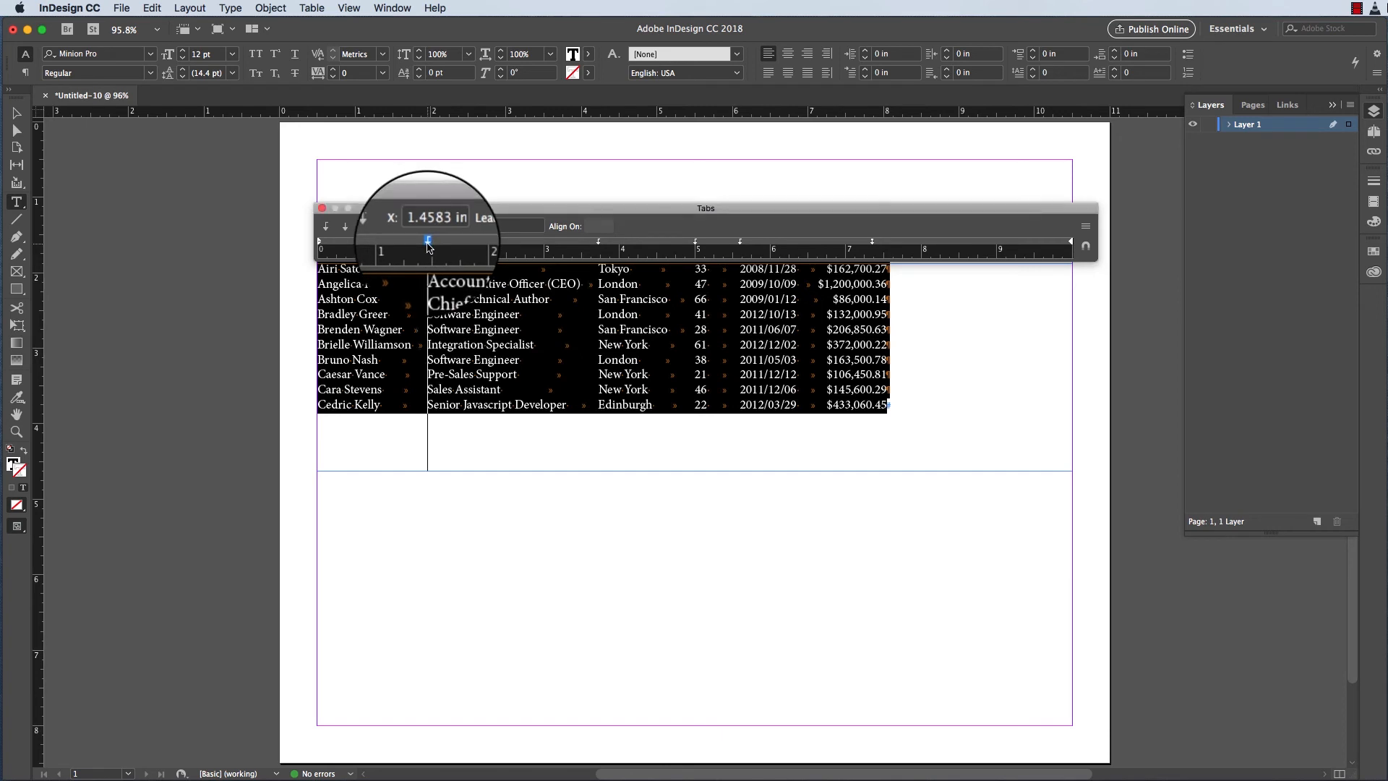
Add a dotted leader to the job title tab stop and an underscore leader to the city tab stop.
{"action": "left_click", "coordinate": [508, 230]}
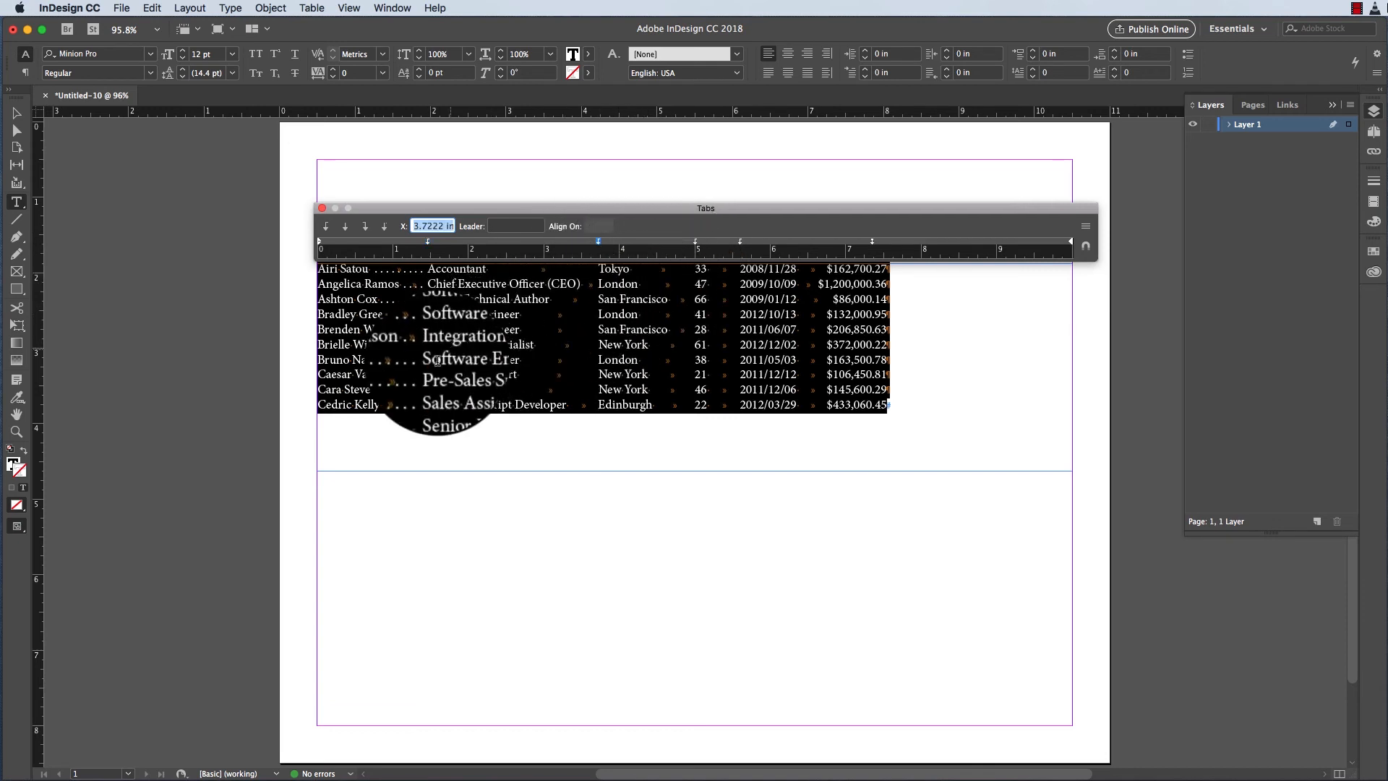
{"action": "left_click", "coordinate": [515, 226]}
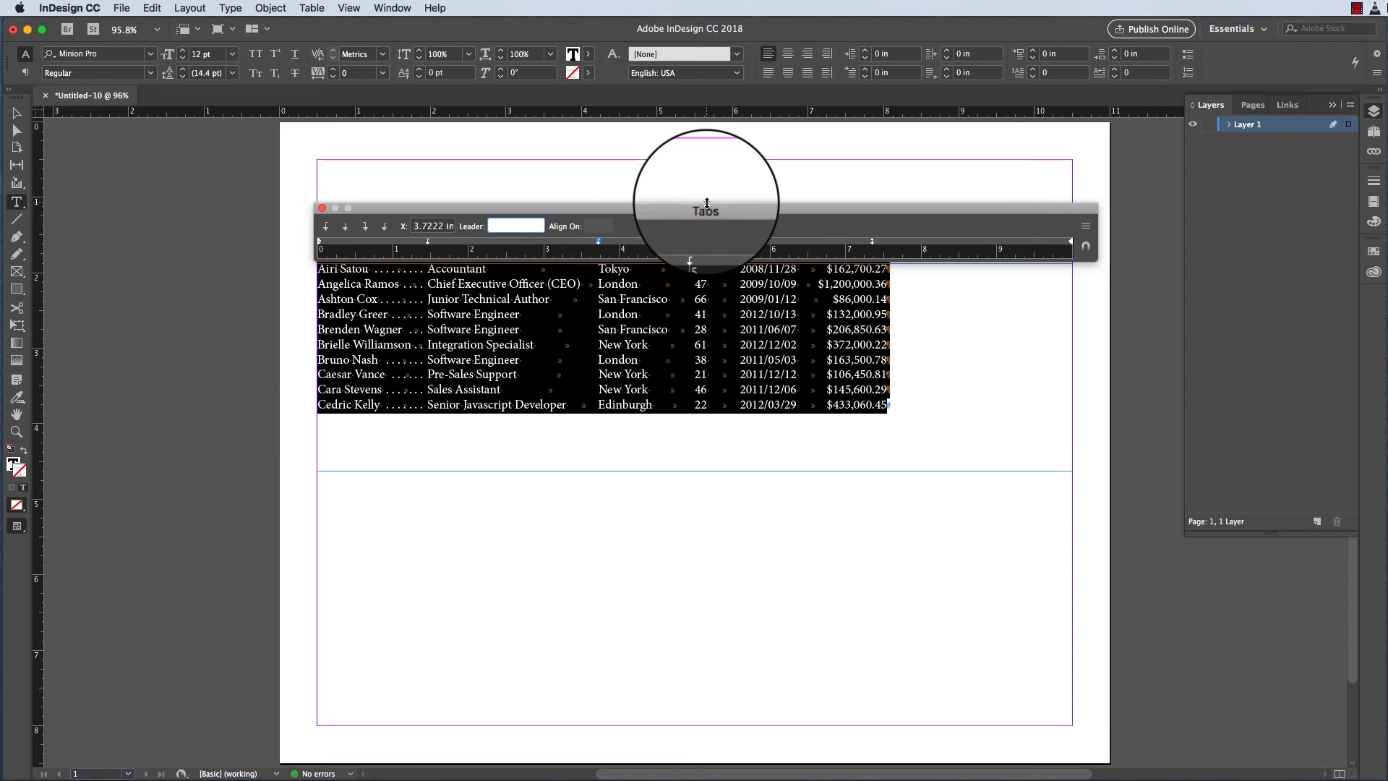
{"action": "type", "text": "_"}
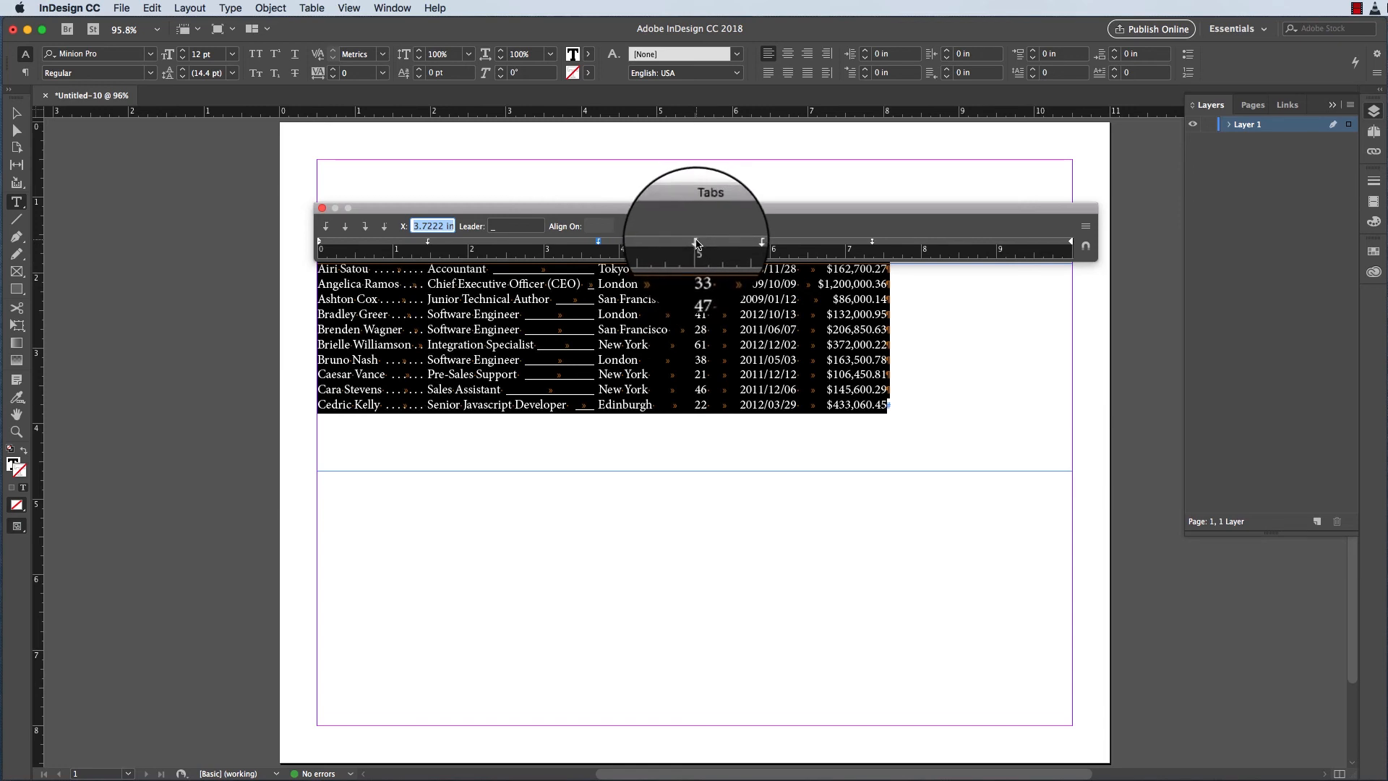
Set the tab leader to "+" for the age column and "#" for the date column.
{"action": "left_click", "coordinate": [696, 242]}
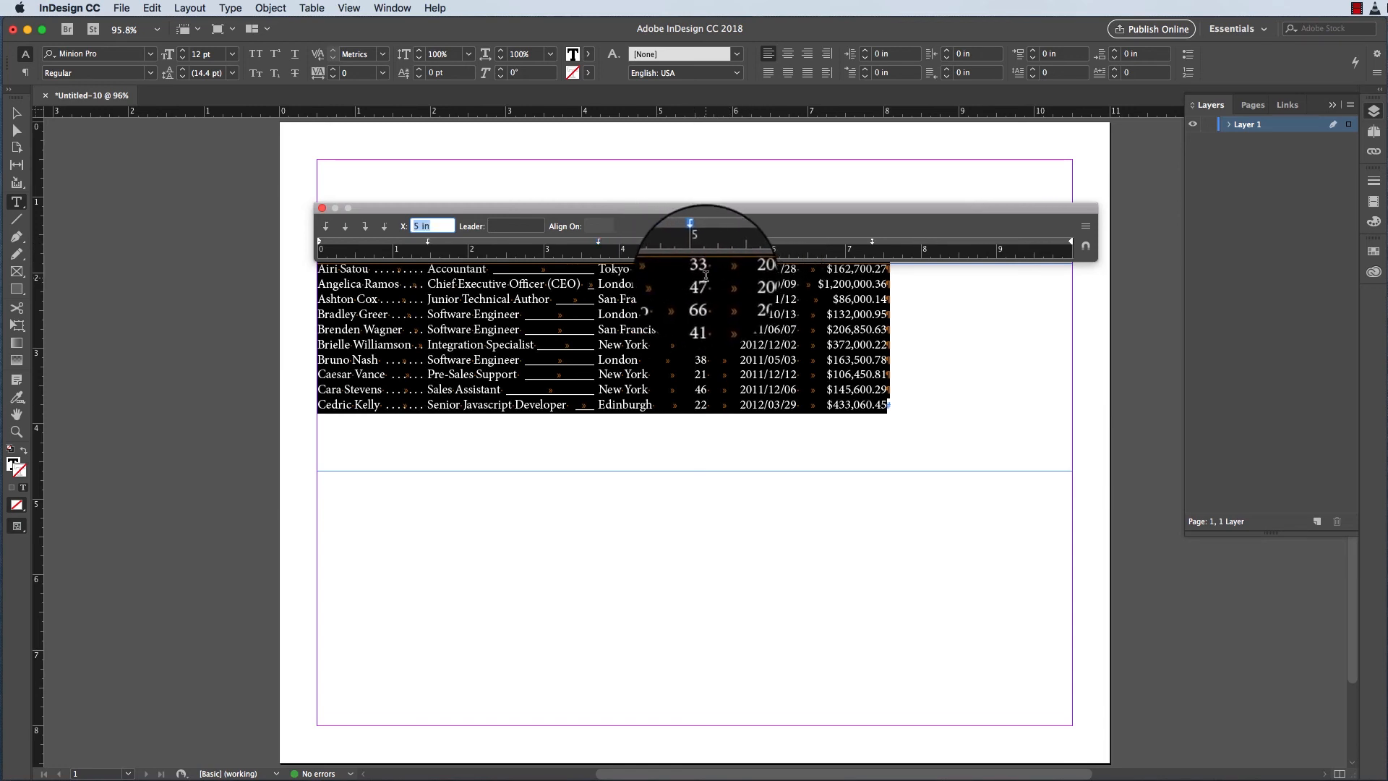
{"action": "left_click", "coordinate": [508, 226]}
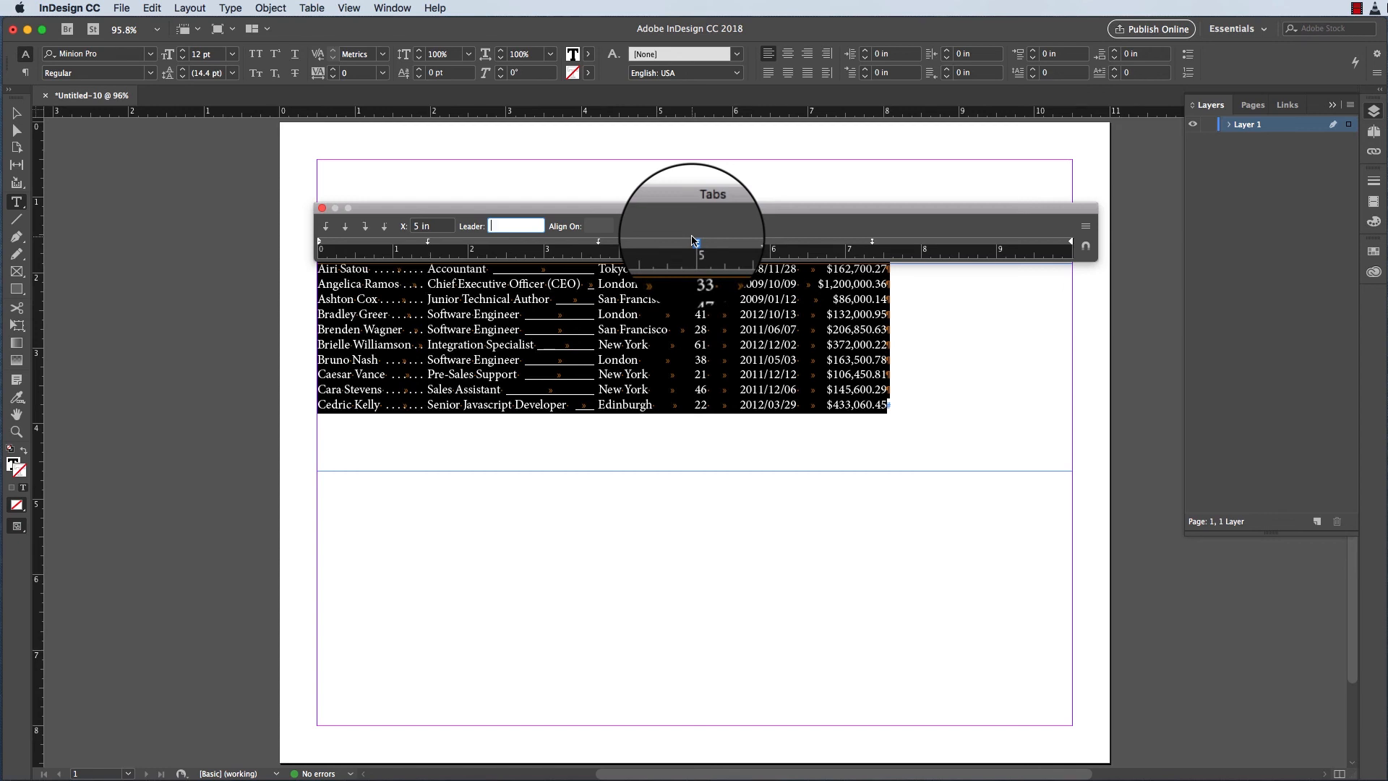
{"action": "type", "text": "+"}
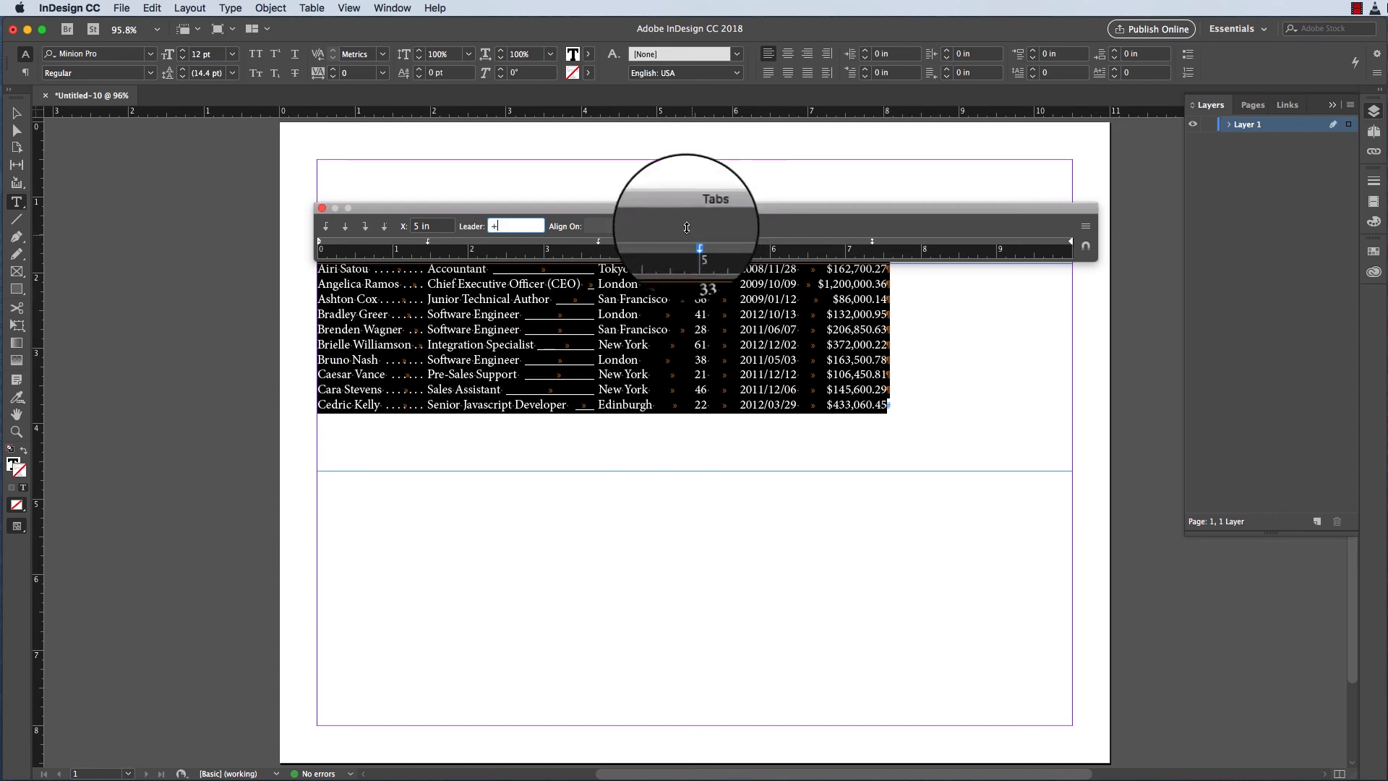
{"action": "key", "text": "Tab"}
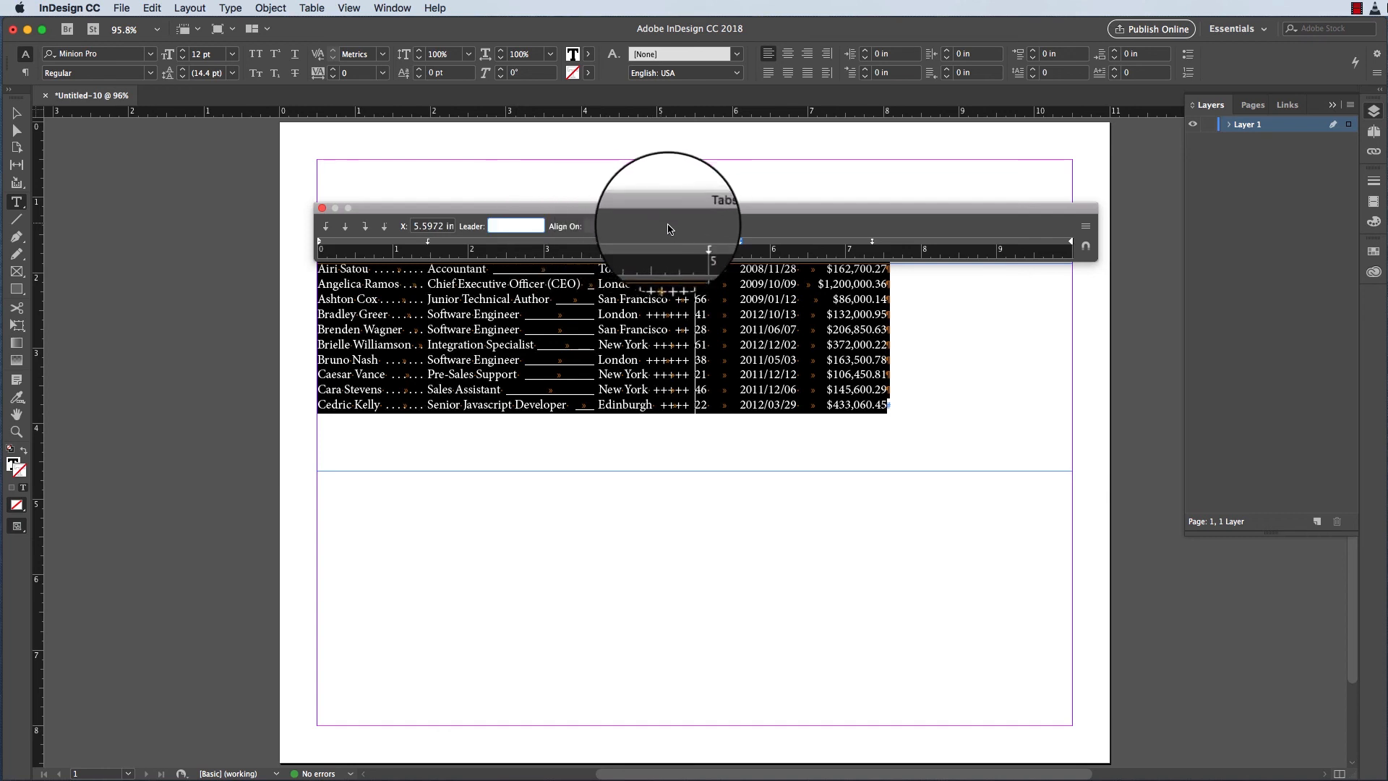
{"action": "type", "text": "#"}
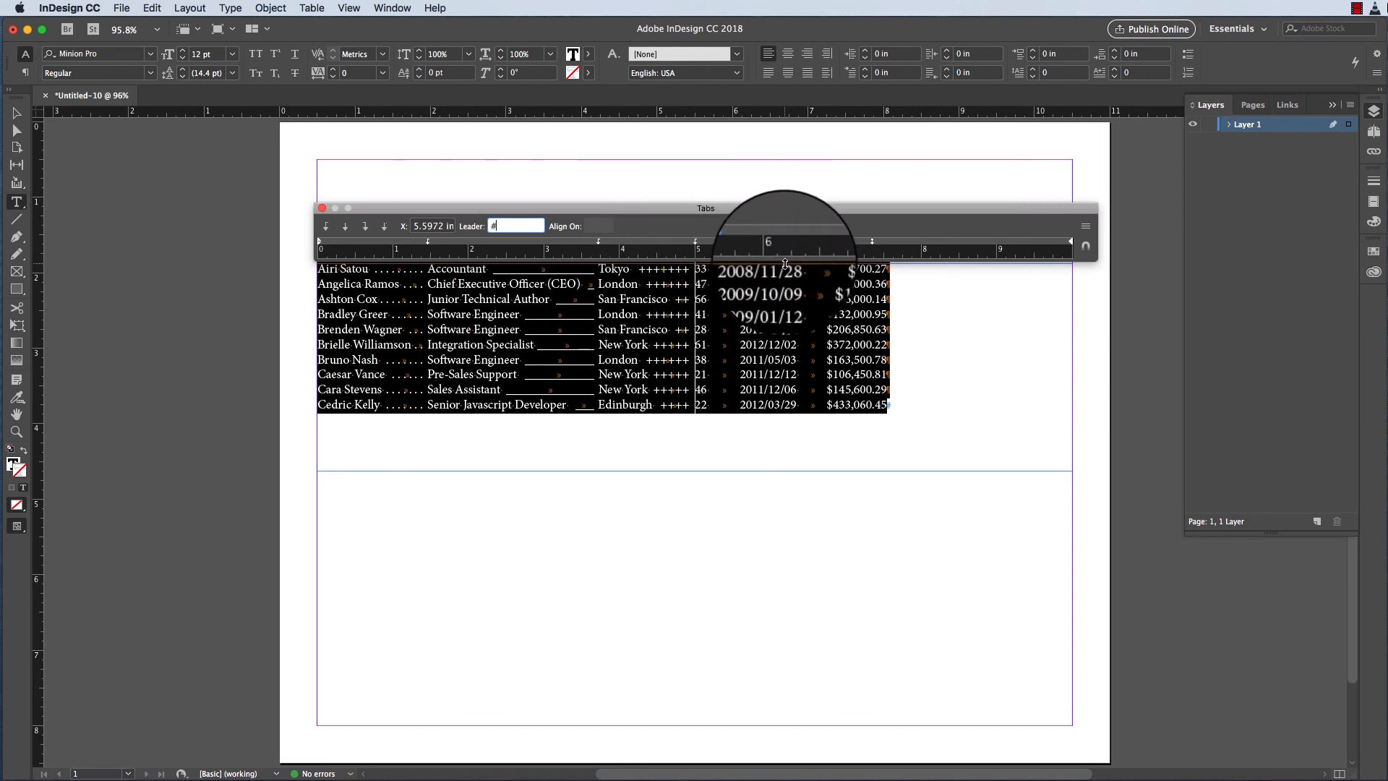
Set the salary tab stop's leader to "&" and deselect the employee list.
{"action": "left_click", "coordinate": [874, 245]}
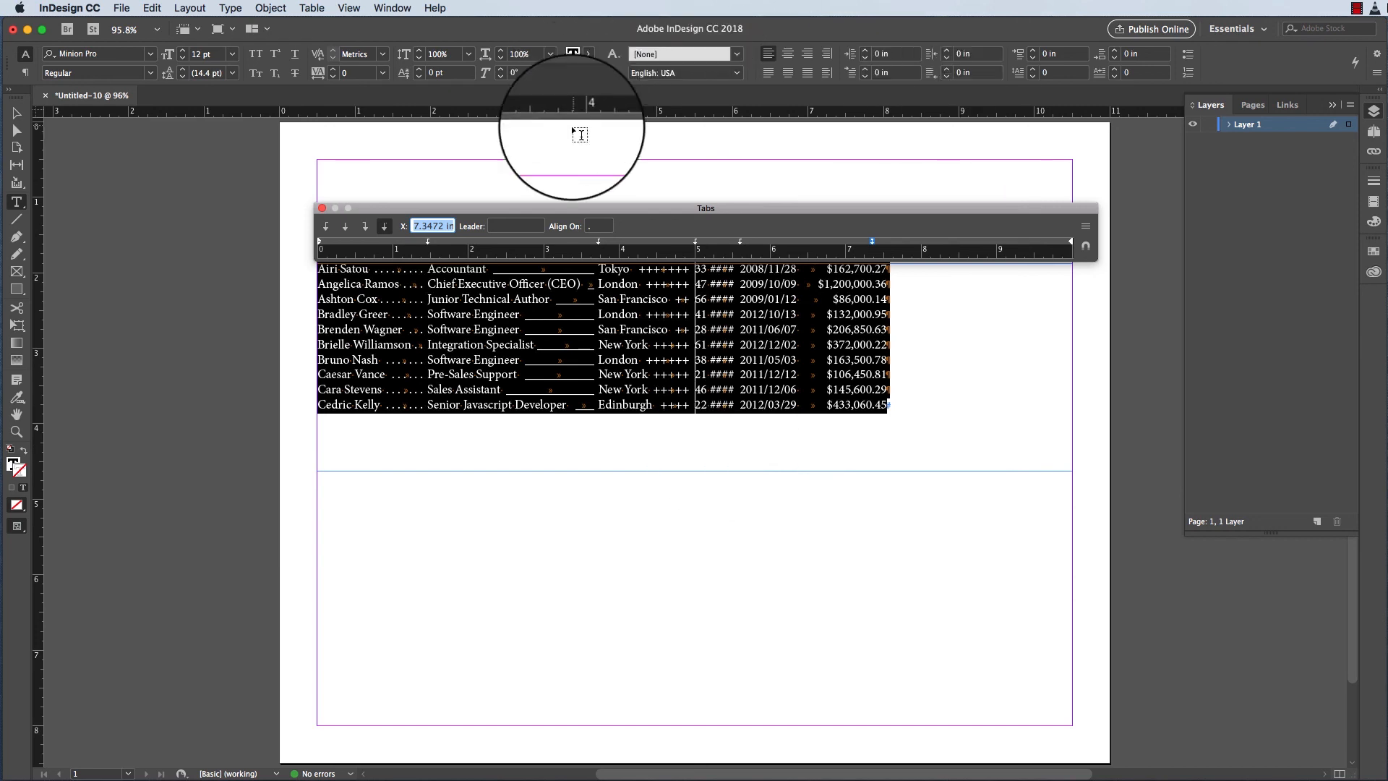
{"action": "left_click", "coordinate": [499, 224]}
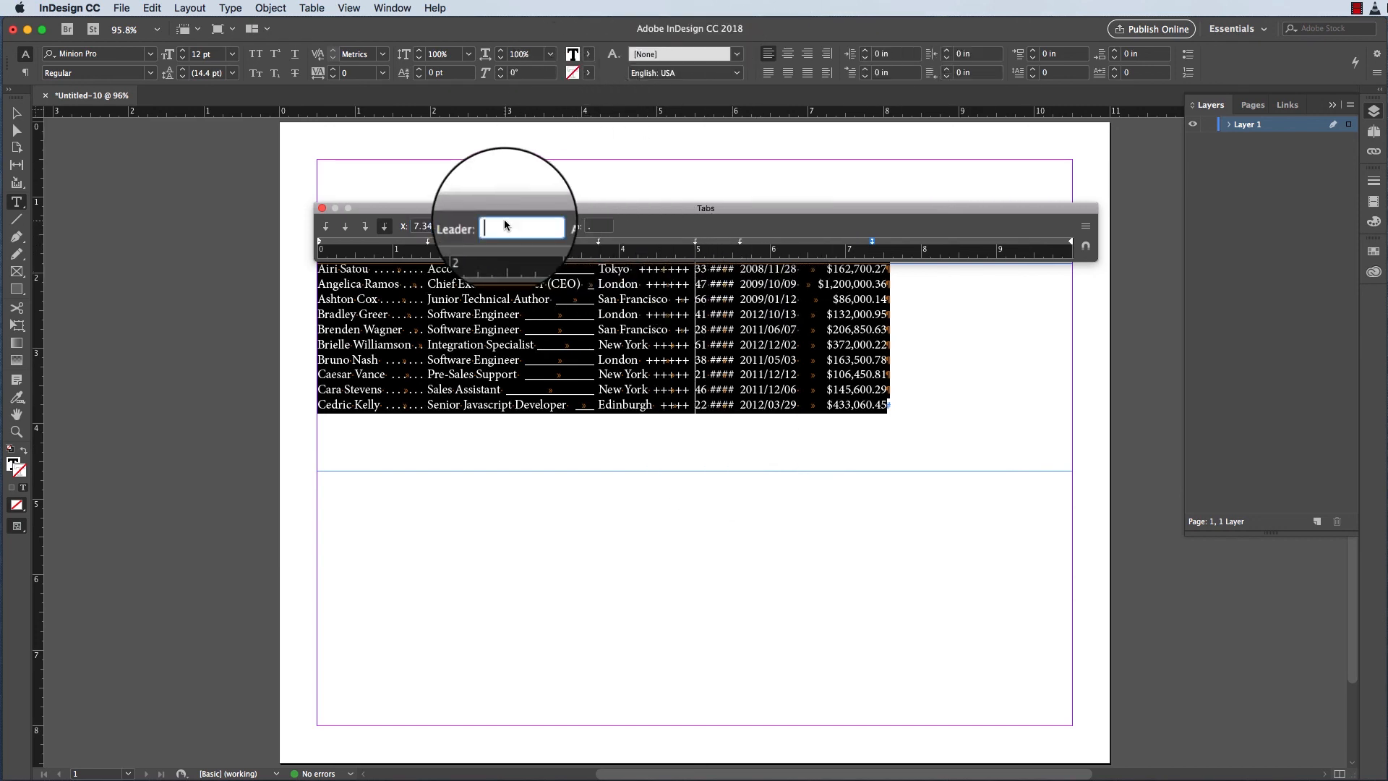
{"action": "type", "text": "&"}
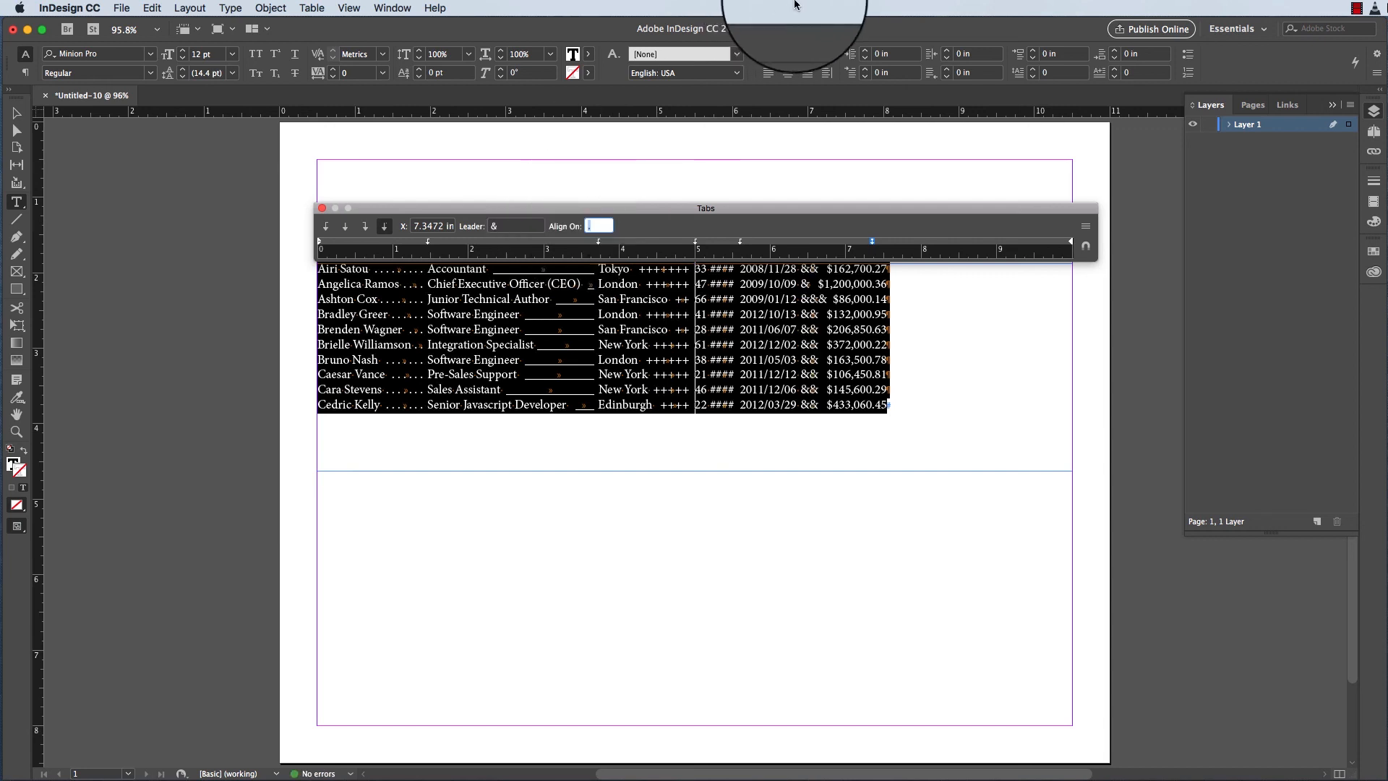
{"action": "left_click", "coordinate": [928, 426]}
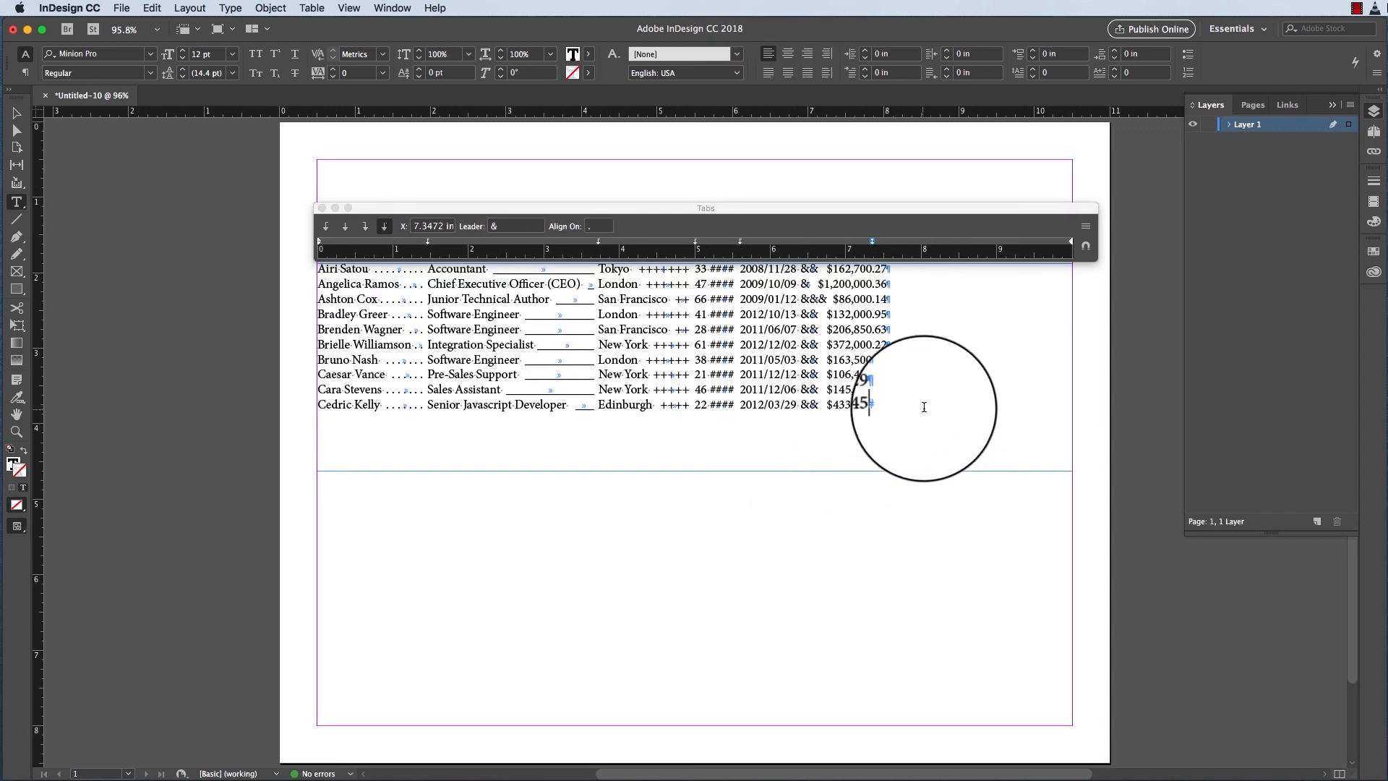